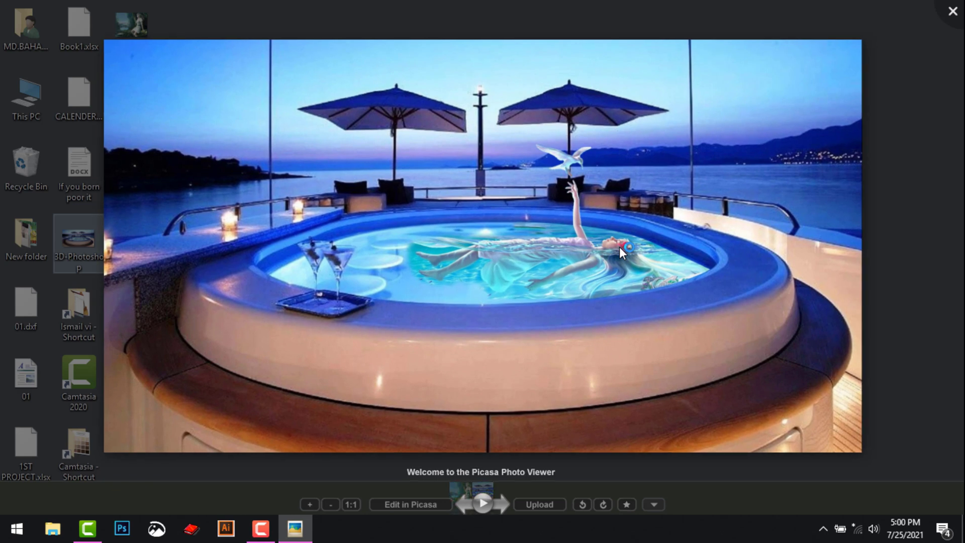
scroll(607, 206, up, 5)
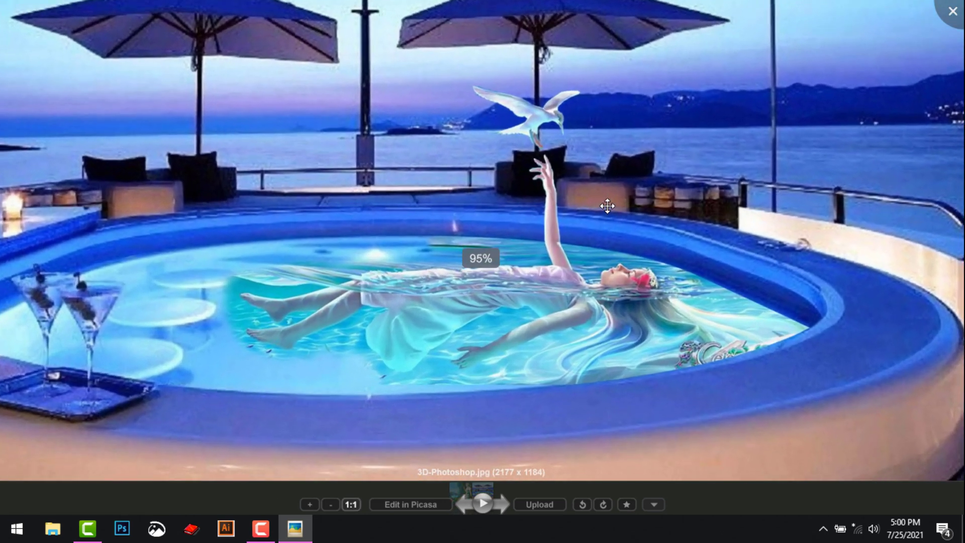
scroll(607, 206, down, 2)
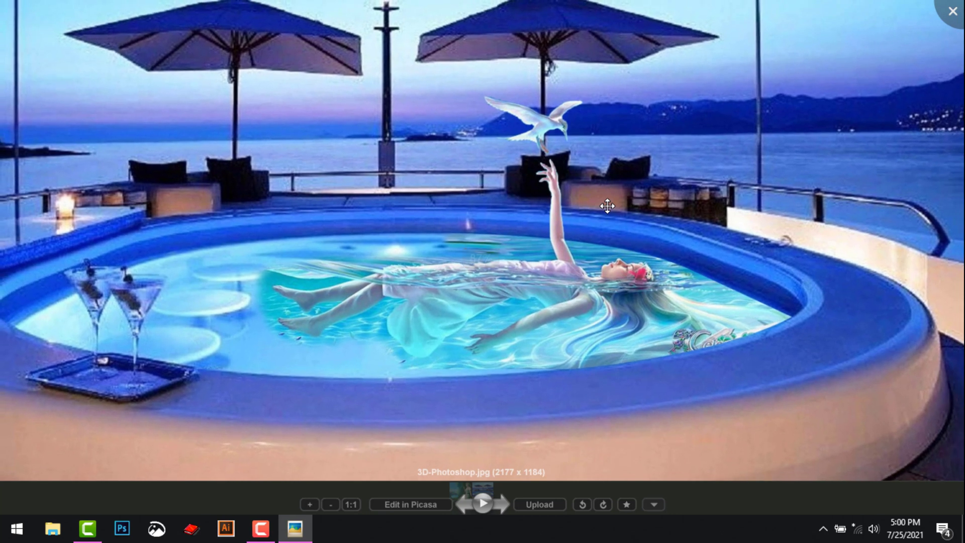
scroll(607, 206, down, 4)
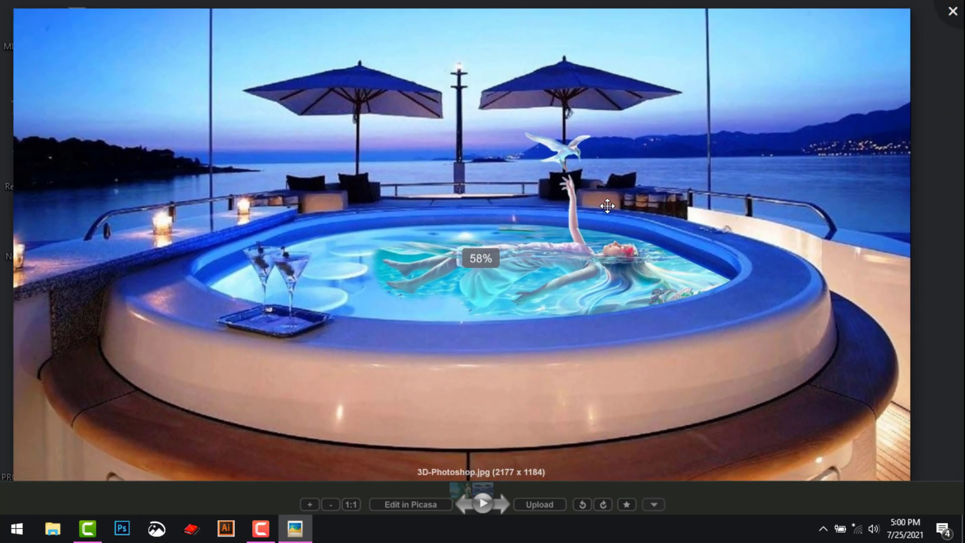
scroll(608, 206, down, 1)
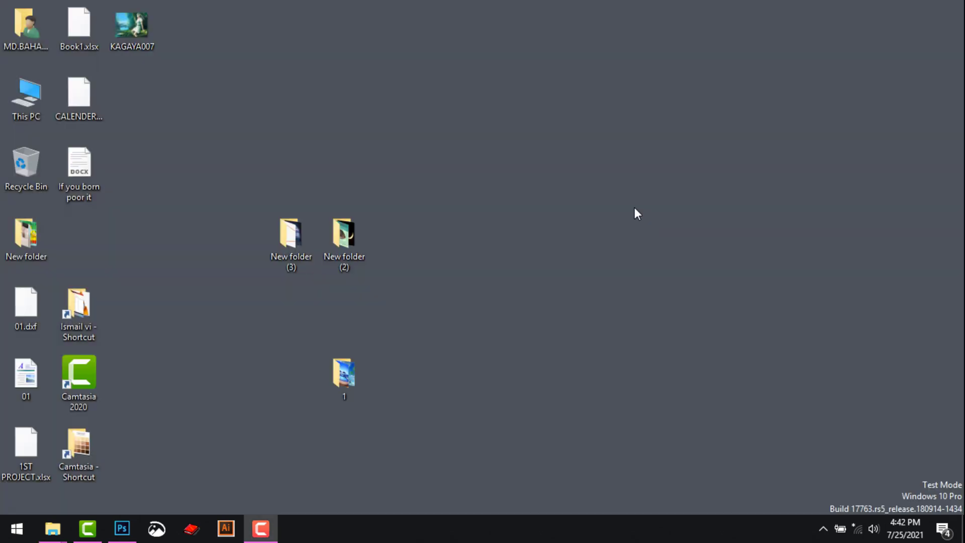
right_click(577, 179)
click(623, 219)
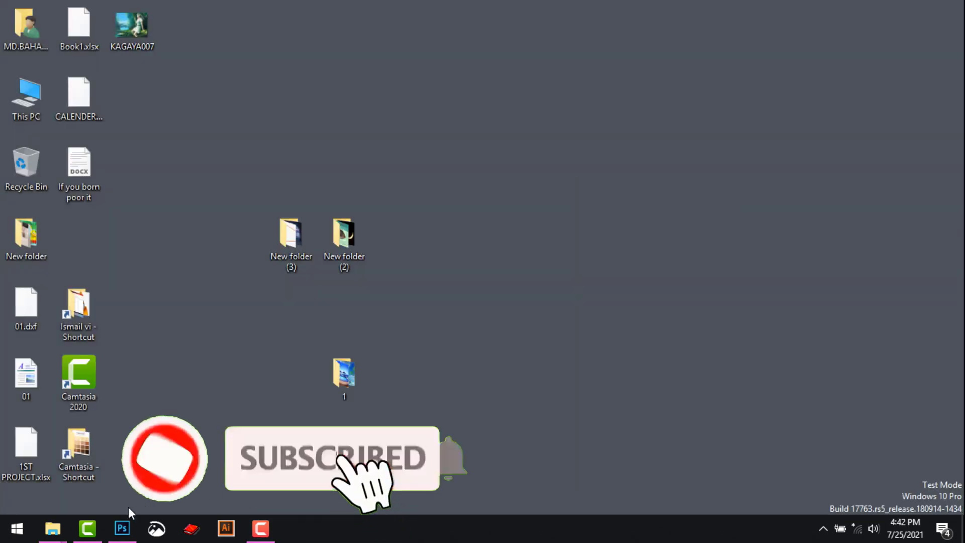
Step: Bring the yacht pool and island images into Photoshop and dock their document windows as tabs
click(53, 528)
drag(417, 312, 263, 352)
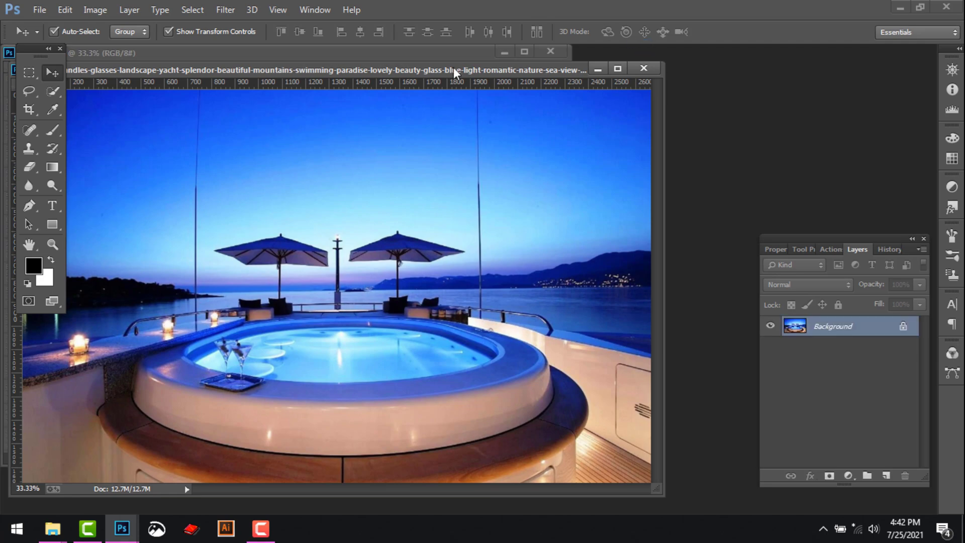
mouse_move(455, 73)
mouse_down()
mouse_move(578, 43)
mouse_move(603, 48)
mouse_move(483, 57)
mouse_move(602, 59)
mouse_up()
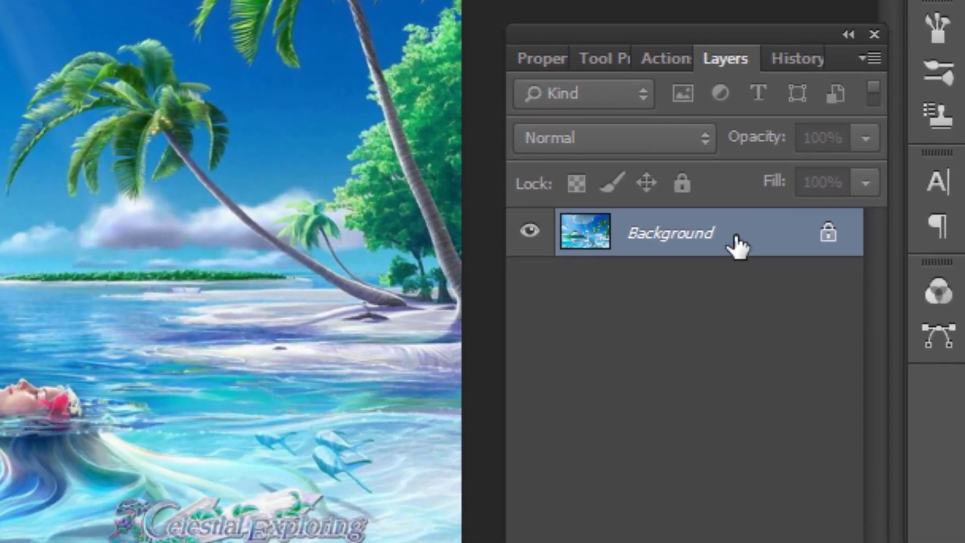
Step: Duplicate the island image's Background layer and add a black hide-all mask to the copy
key(ctrl+j)
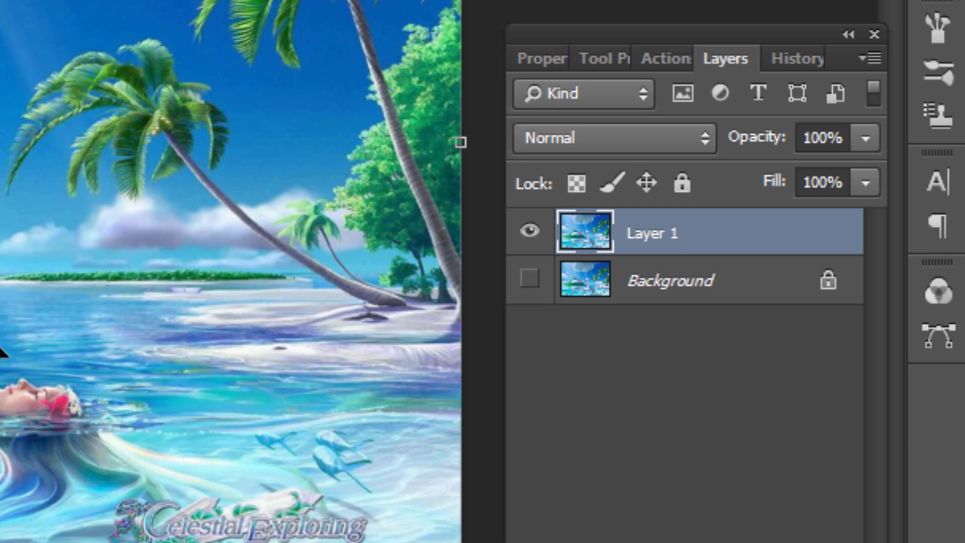
scroll(460, 142, up, 6)
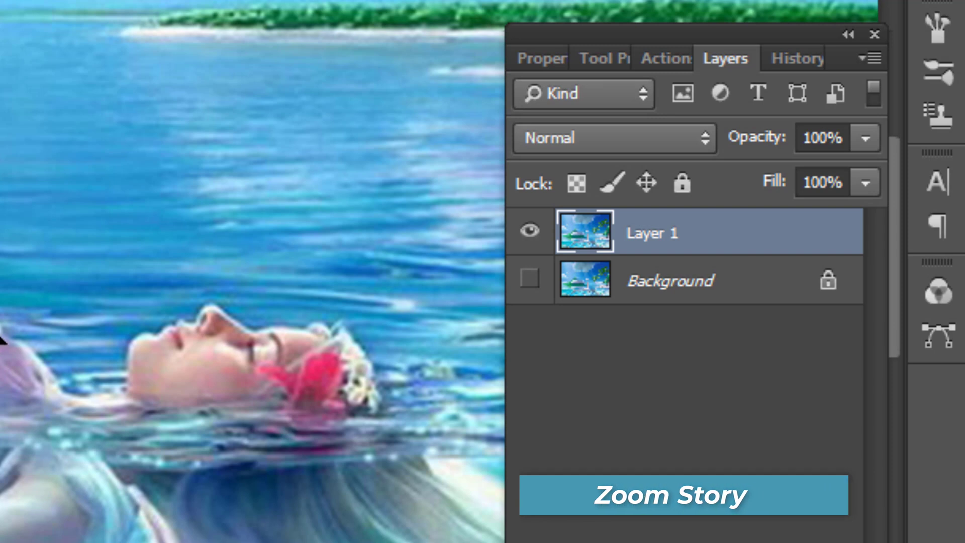
key(alt)
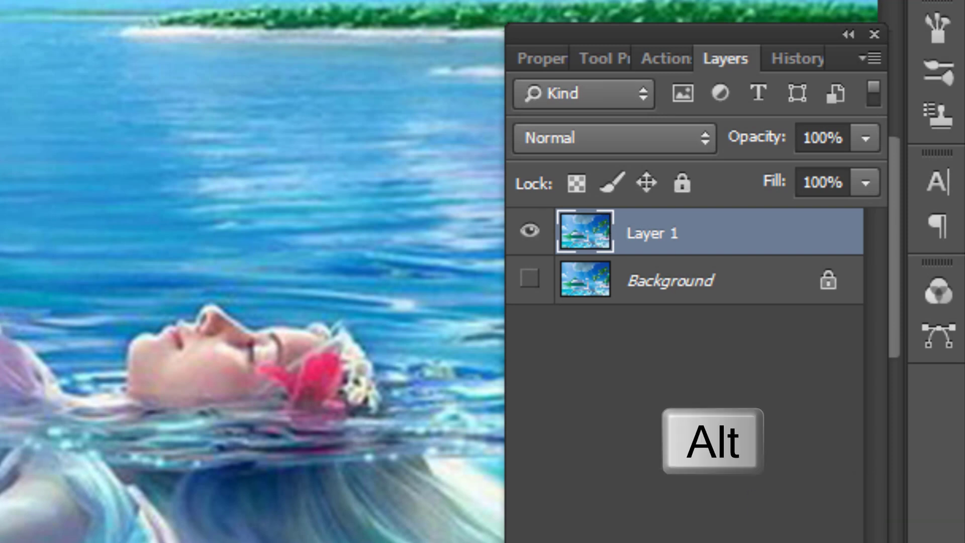
alt+click(639, 539)
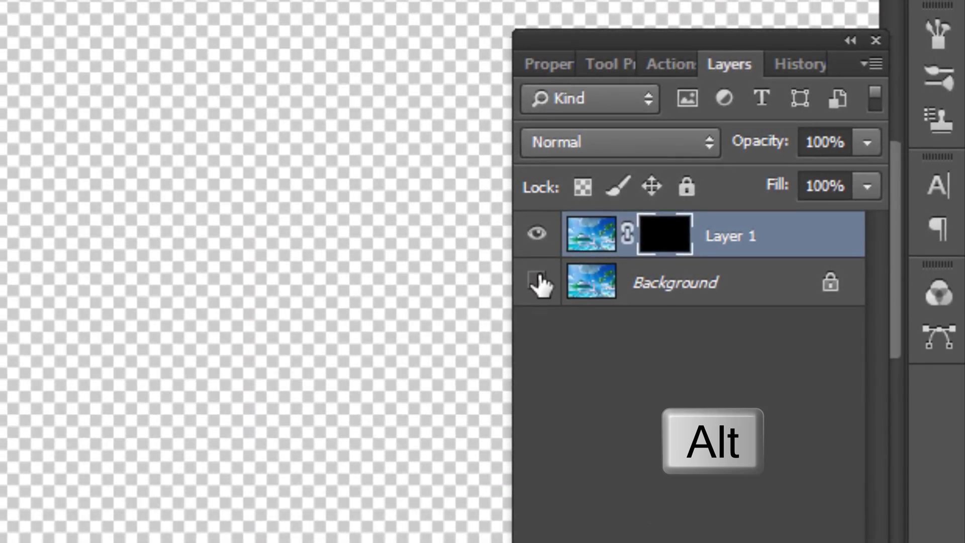
Step: Turn the Background layer visible and select the flying bird on Layer 1's image with the Quick Selection tool
click(538, 283)
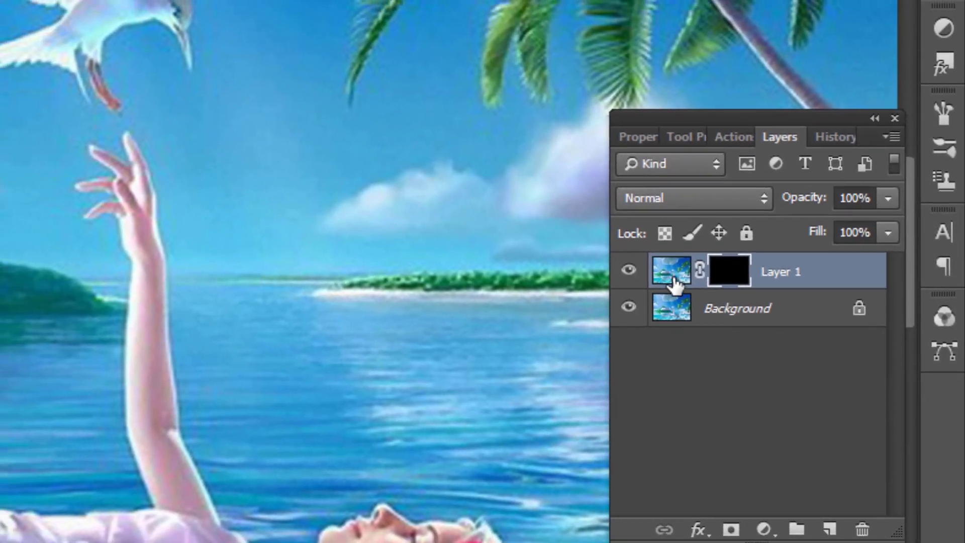
click(640, 257)
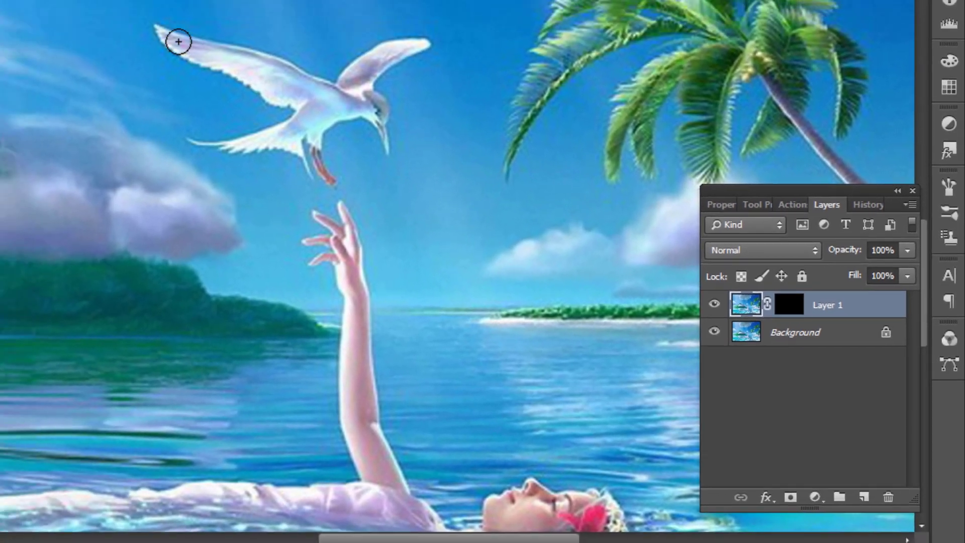
mouse_move(179, 42)
mouse_down()
mouse_move(269, 70)
mouse_move(371, 63)
mouse_move(372, 149)
mouse_up()
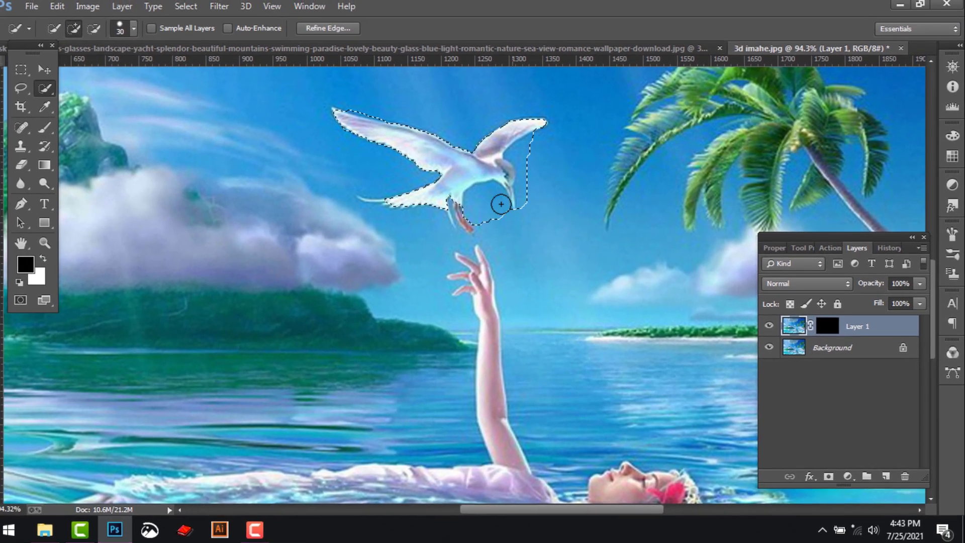
drag(501, 204, 401, 202)
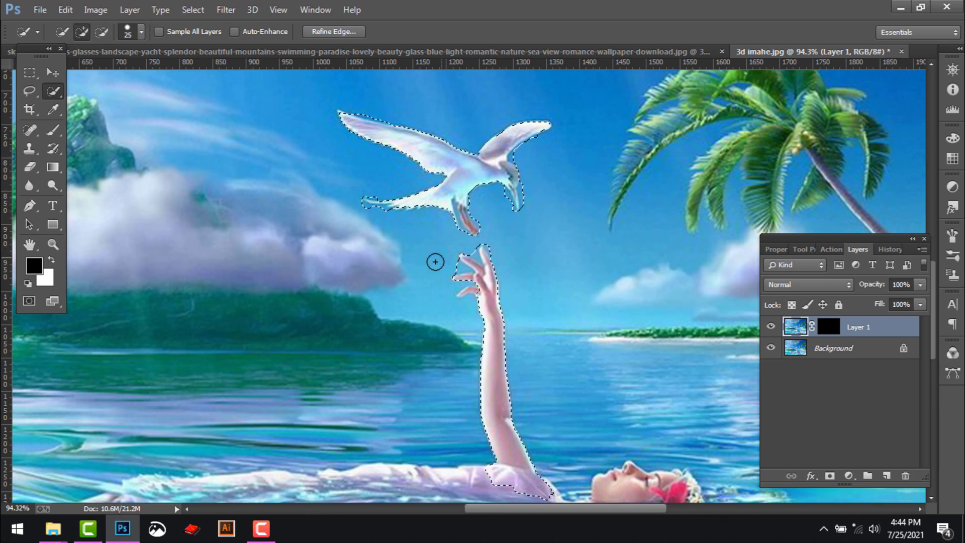
Step: Refine the selection around the raised hand by subtracting the gaps between the fingers with a 10 px Quick Selection brush
alt+scroll(435, 261, up, 5)
key(bracketleft)
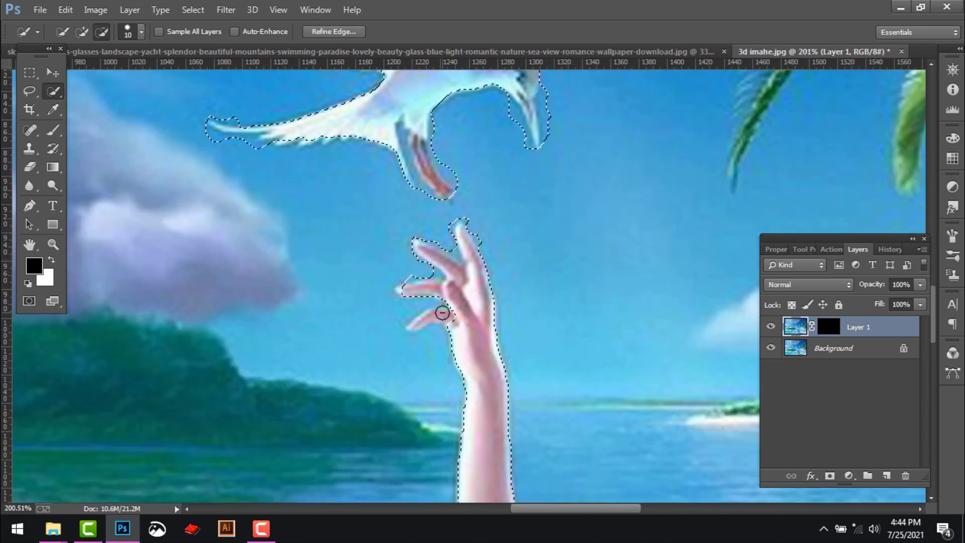
drag(442, 313, 437, 317)
alt+scroll(447, 312, down, 5)
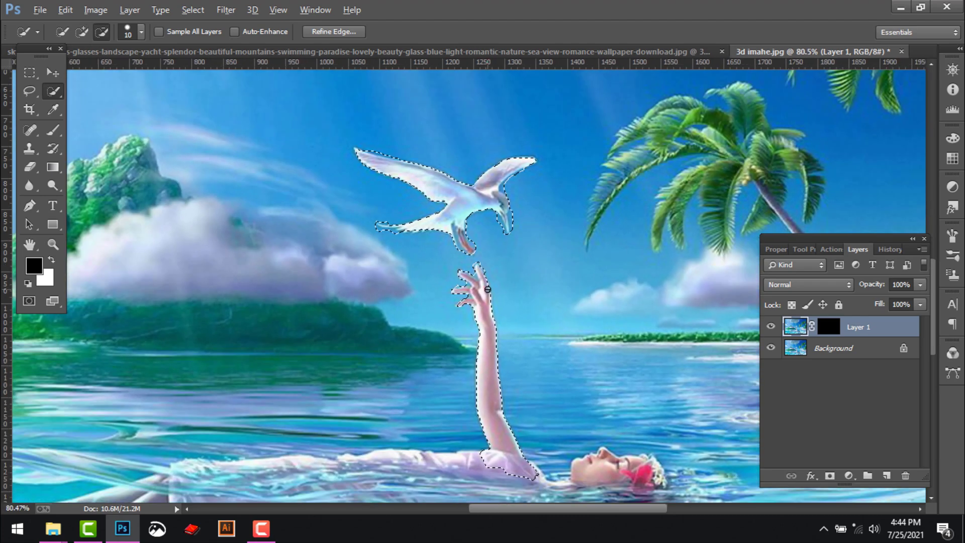
Step: Hide the Background layer and paint Layer 1's mask white inside the selection with a 70 px brush to reveal the bird and arm
click(828, 326)
click(770, 348)
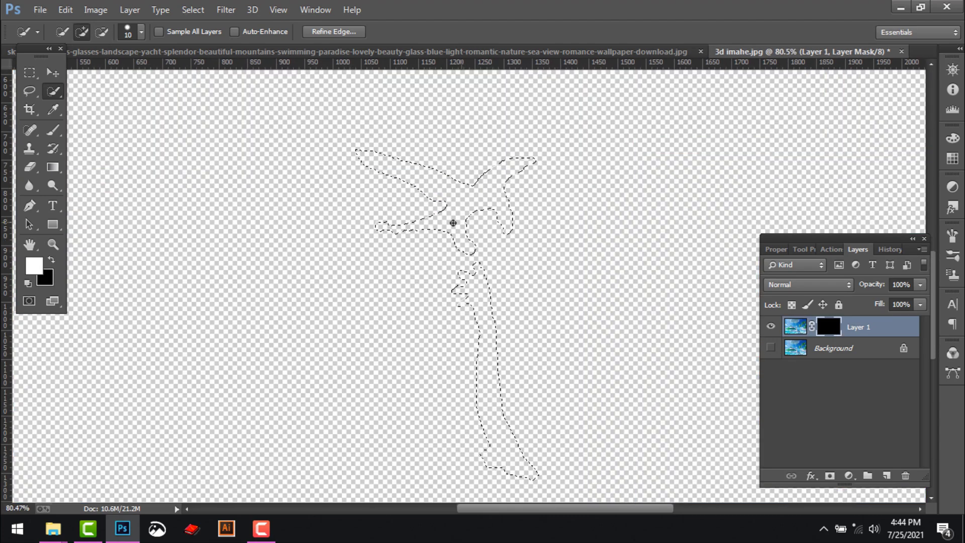
key(b)
key(bracketright)
key(bracketright)
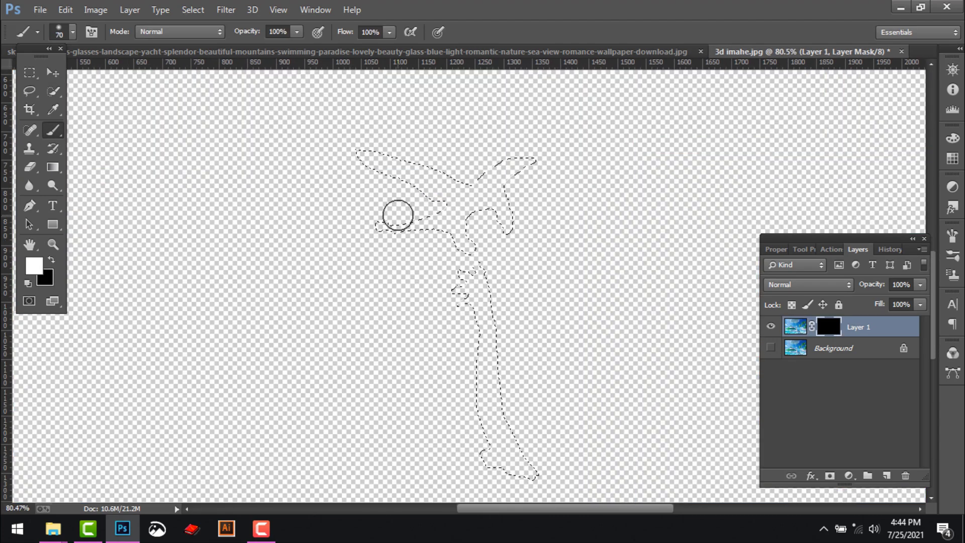
alt+scroll(413, 212, up, 2)
right_click(315, 231)
double_click(338, 330)
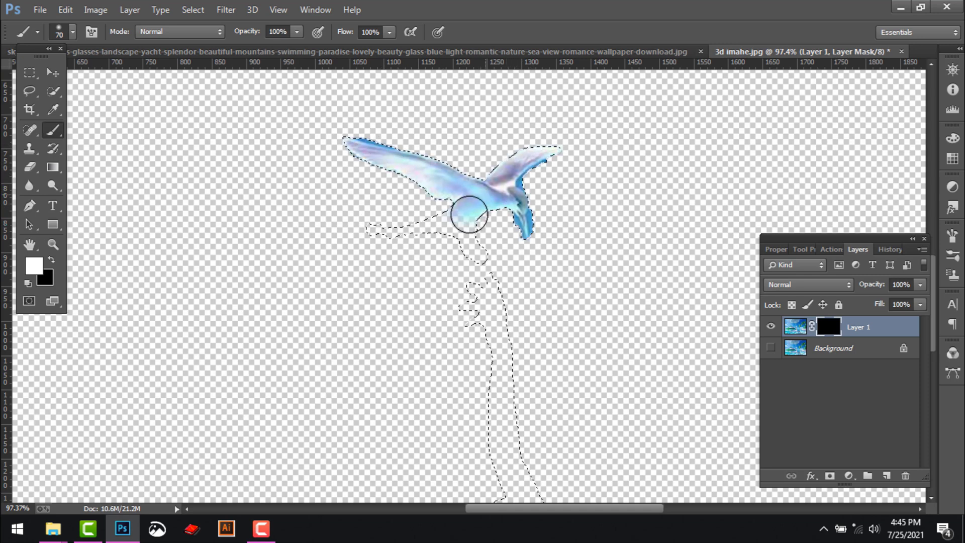
mouse_move(449, 212)
mouse_down()
mouse_move(537, 408)
mouse_move(518, 400)
mouse_move(524, 377)
mouse_move(514, 351)
mouse_move(536, 361)
mouse_up()
scroll(523, 382, down, 3)
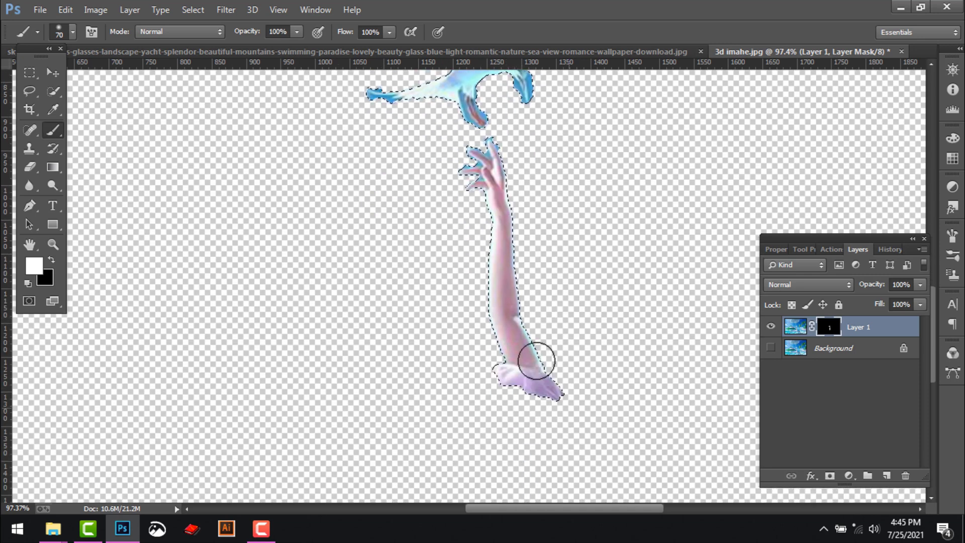
scroll(495, 233, up, 3)
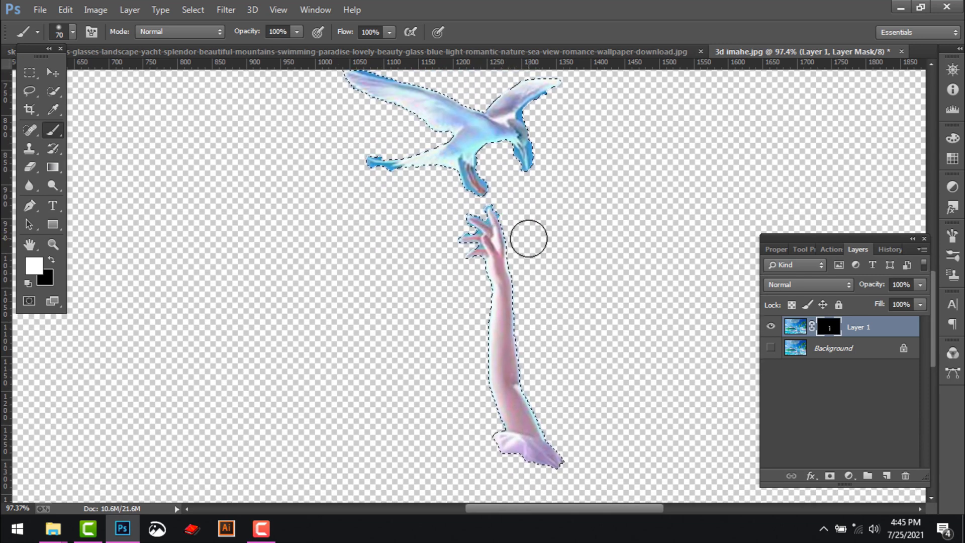
Step: Select the blue fringe along the bird's wings and tail on Layer 1's image with the Magic Wand and delete it
alt+scroll(494, 209, up, 9)
alt+scroll(499, 206, up, 1)
scroll(491, 190, up, 10)
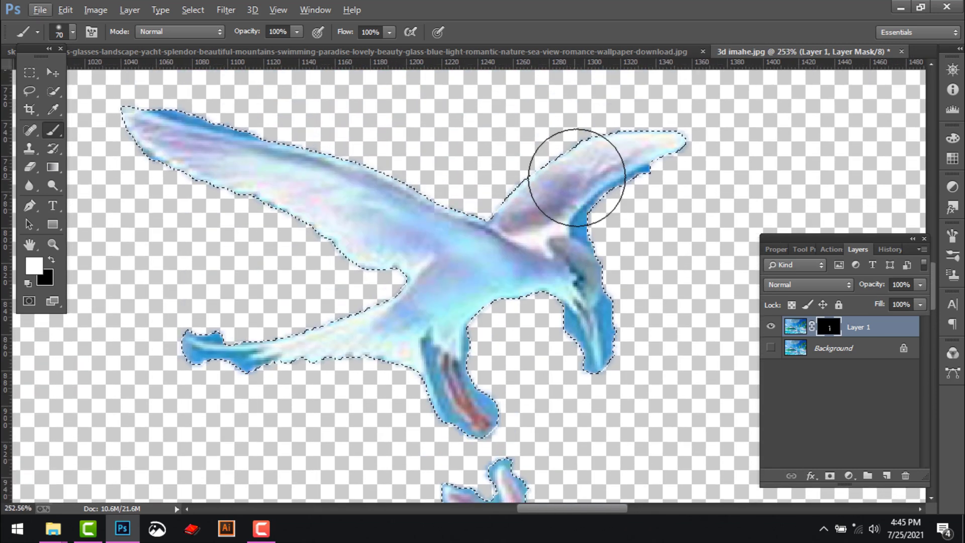
scroll(580, 264, down, 3)
click(795, 326)
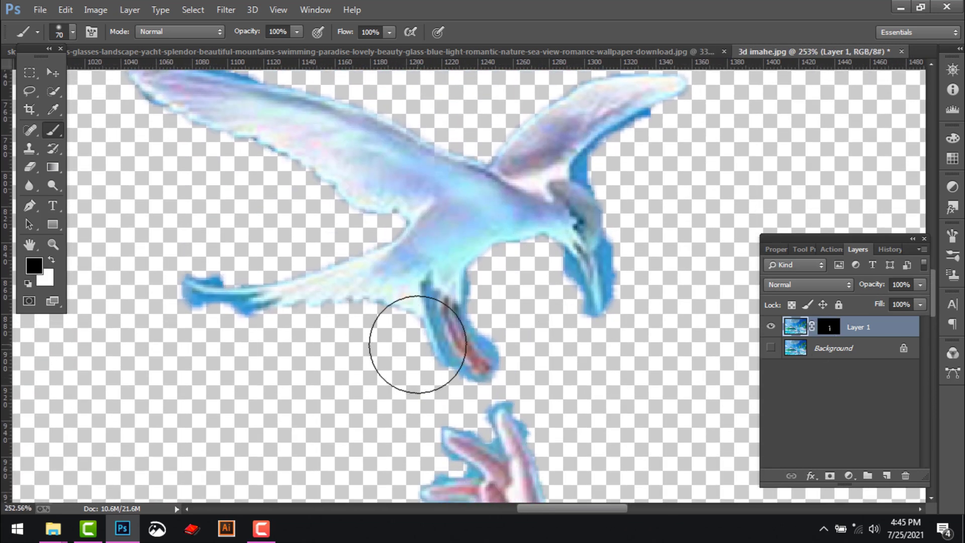
key(s)
key(w)
key(shift+w)
click(215, 312)
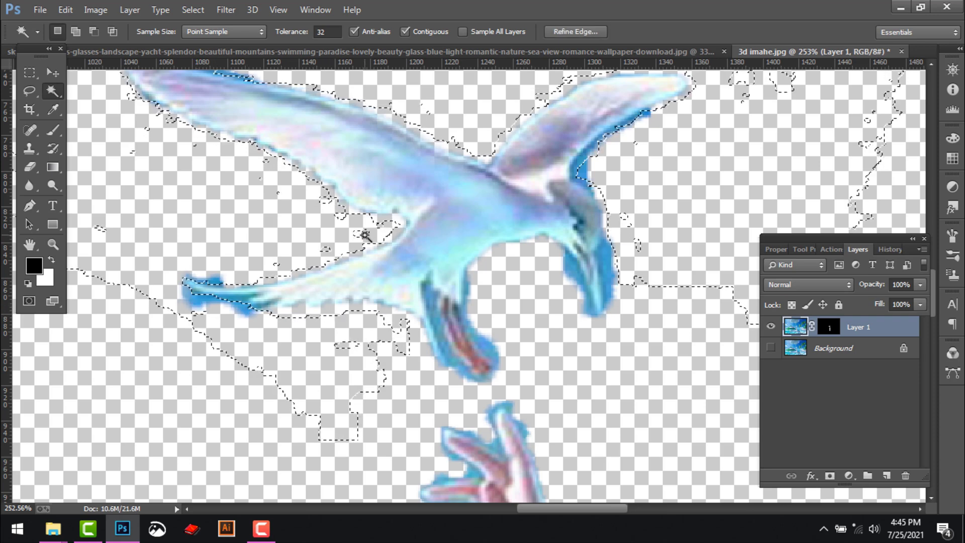
right_click(310, 221)
click(390, 381)
key(Return)
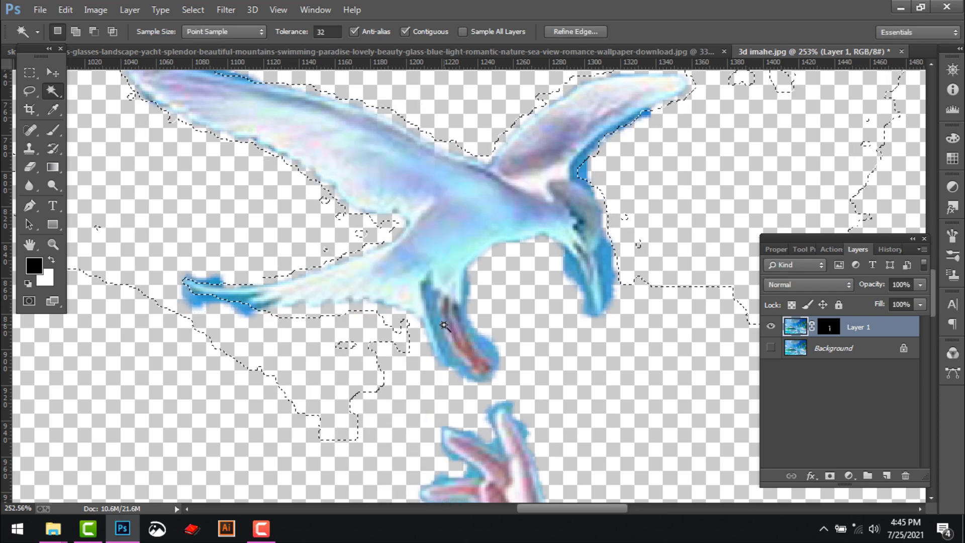
scroll(357, 285, down, 2)
key(Delete)
Step: Clear the remaining blue fringe around the bird's beak and between the fingers with the Magic Wand
click(545, 276)
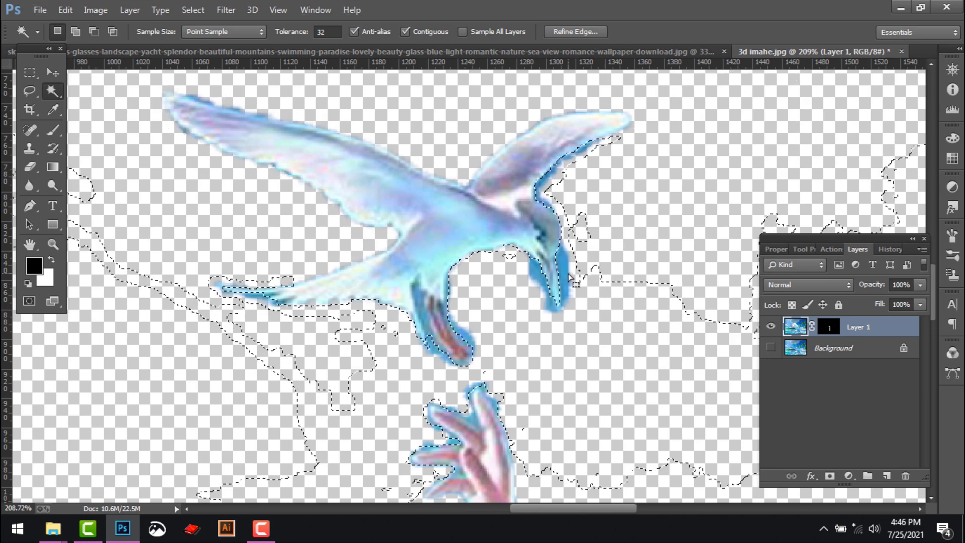
key(ctrl+d)
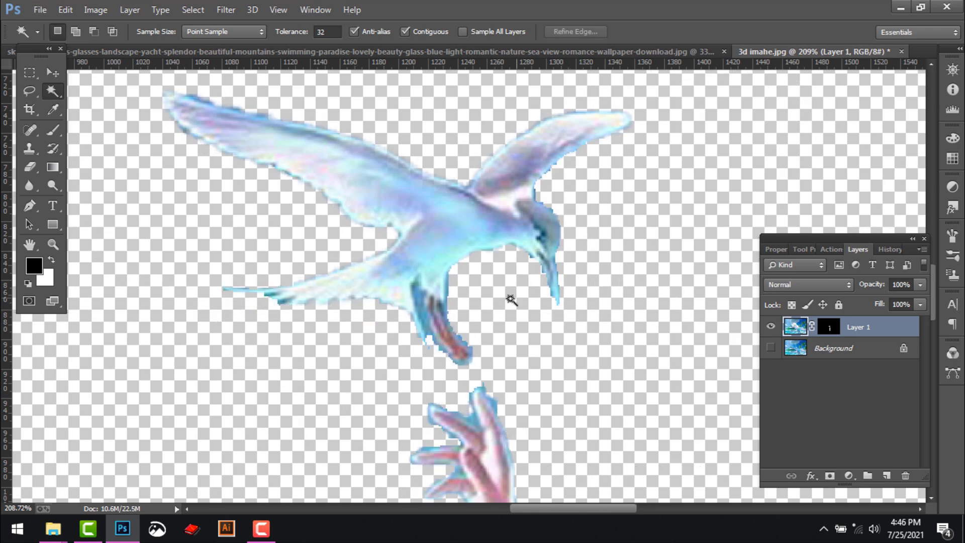
scroll(503, 302, down, 5)
click(475, 300)
key(Delete)
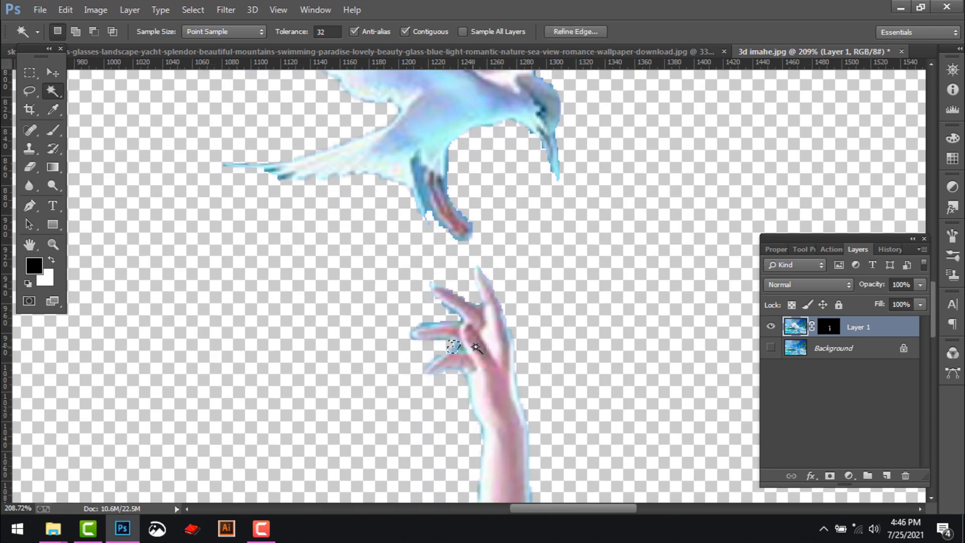
Step: Soften the edges of the bird and arm cutout with the Blur tool at 50% strength and show the Background layer again
key(r)
scroll(528, 318, down, 5)
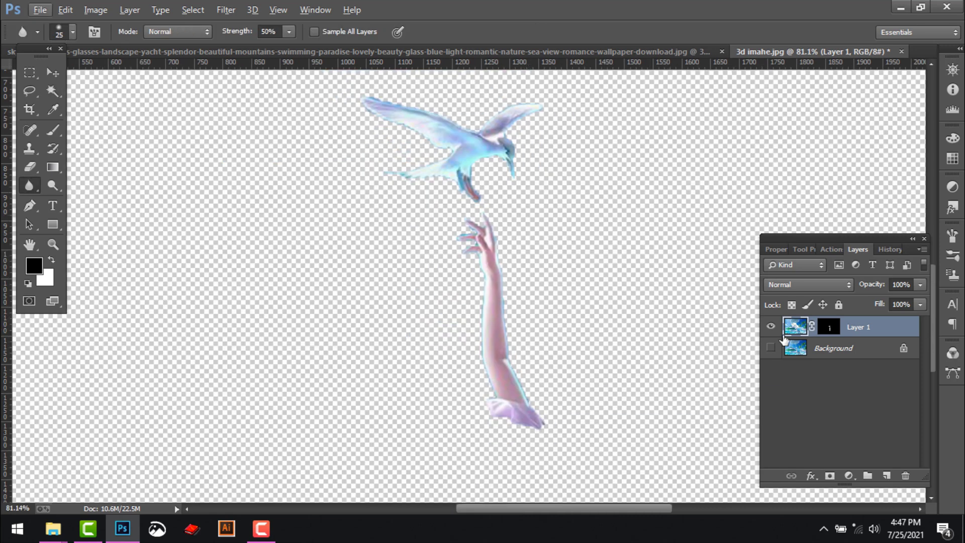
click(771, 348)
scroll(578, 305, down, 5)
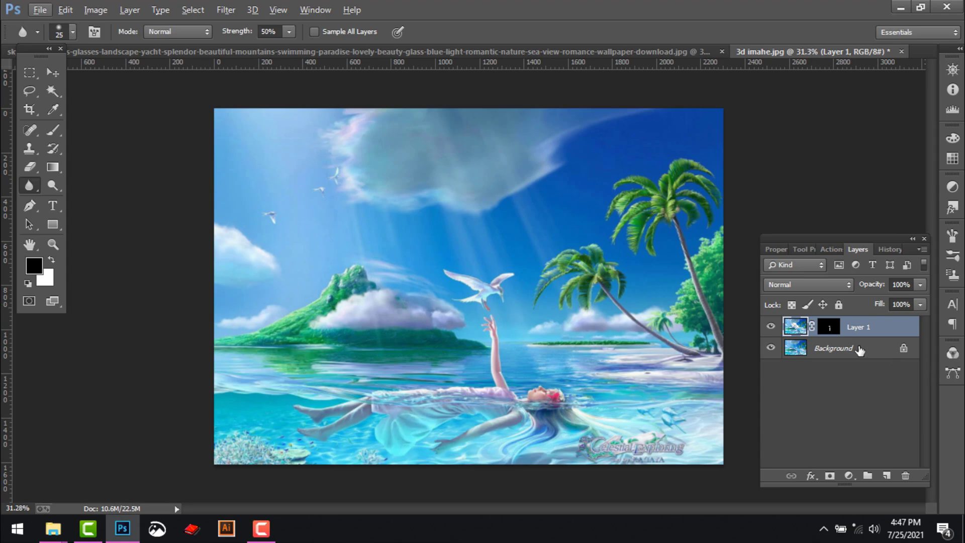
Step: Group Layer 1 and the Background layer together
click(859, 349)
ctrl+click(868, 328)
key(ctrl+g)
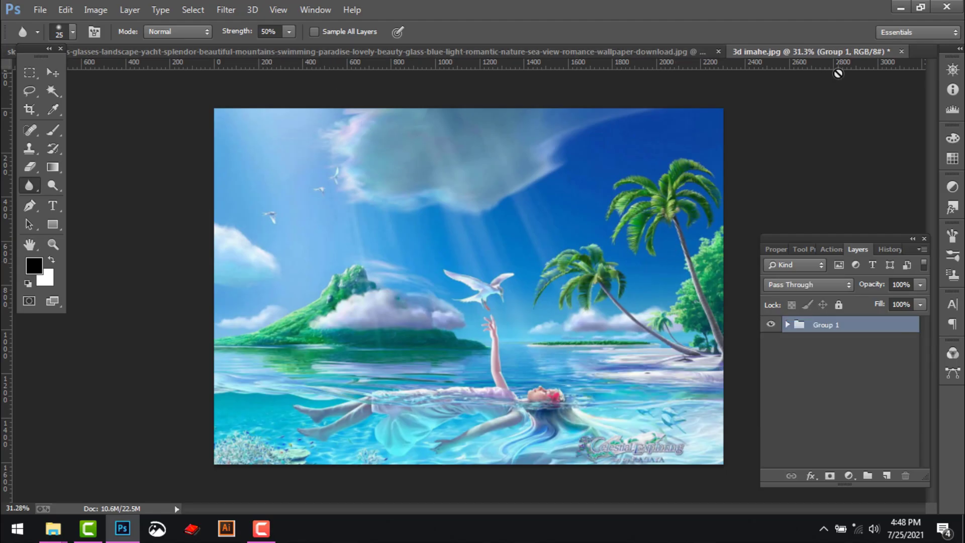
Step: Move the grouped island image into the yacht pool document with the Move tool
click(49, 74)
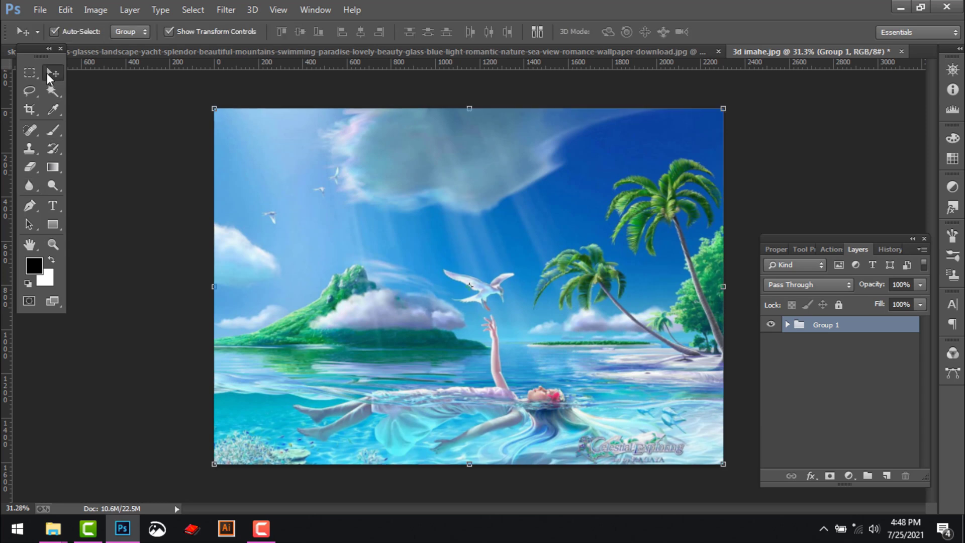
click(122, 32)
click(122, 31)
mouse_move(350, 191)
mouse_down()
mouse_move(312, 47)
mouse_move(276, 123)
mouse_move(332, 193)
mouse_up()
Step: Lower Group 1's opacity to 49% and move the group up so the floating woman lies over the pool
click(920, 284)
drag(893, 296, 888, 301)
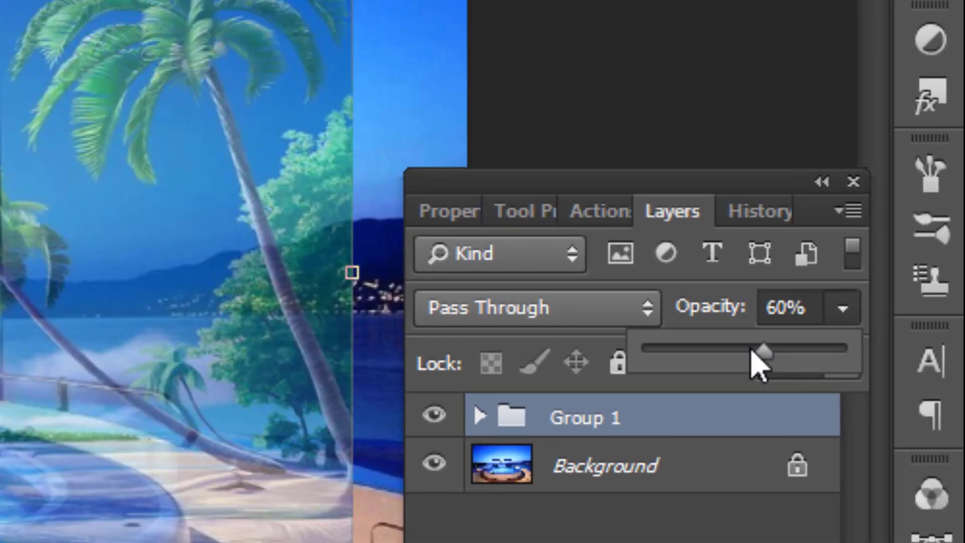
drag(751, 349, 742, 348)
drag(502, 403, 508, 349)
scroll(493, 371, down, 2)
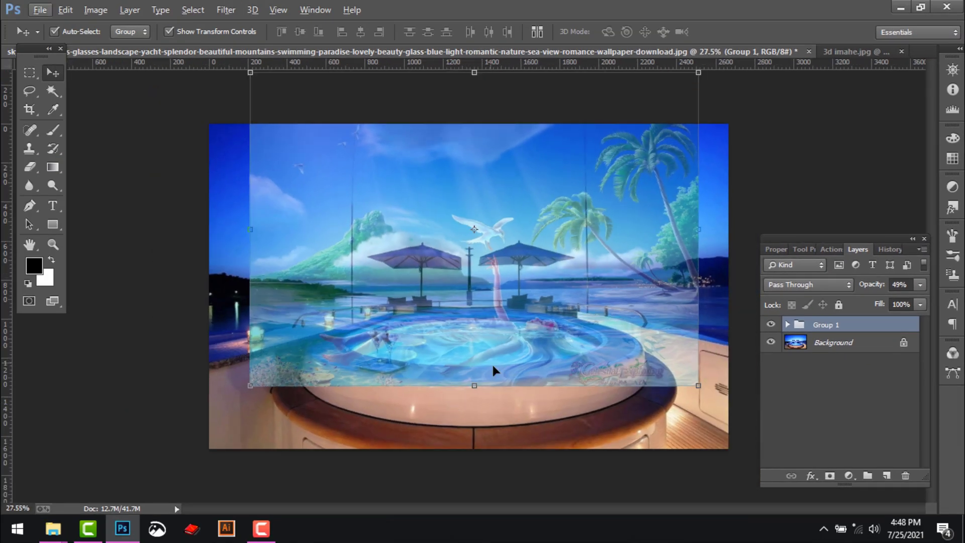
Step: Scale Group 1 down to about 64% and move it down so the floating woman lies over the pool
drag(698, 386, 655, 354)
scroll(499, 330, up, 2)
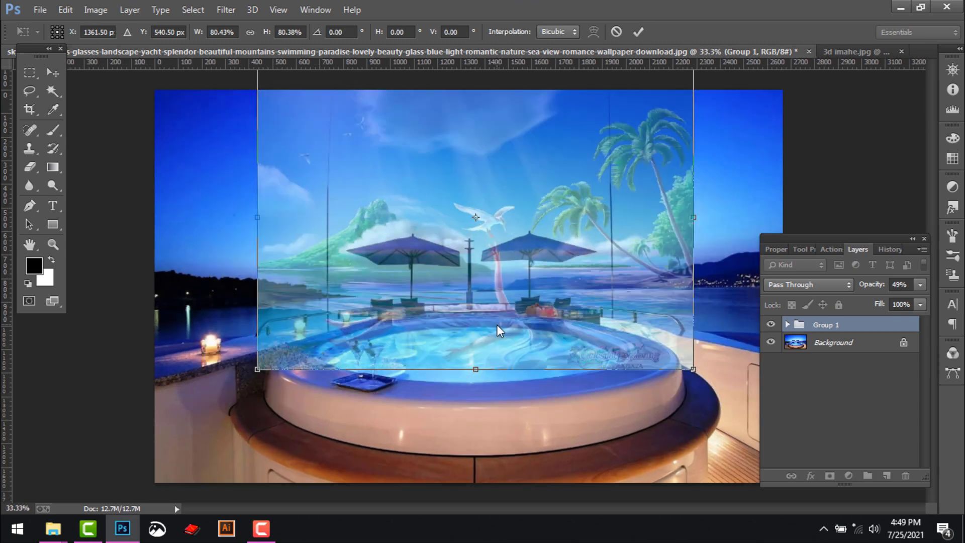
drag(499, 330, 521, 353)
drag(712, 381, 650, 327)
scroll(491, 394, up, 2)
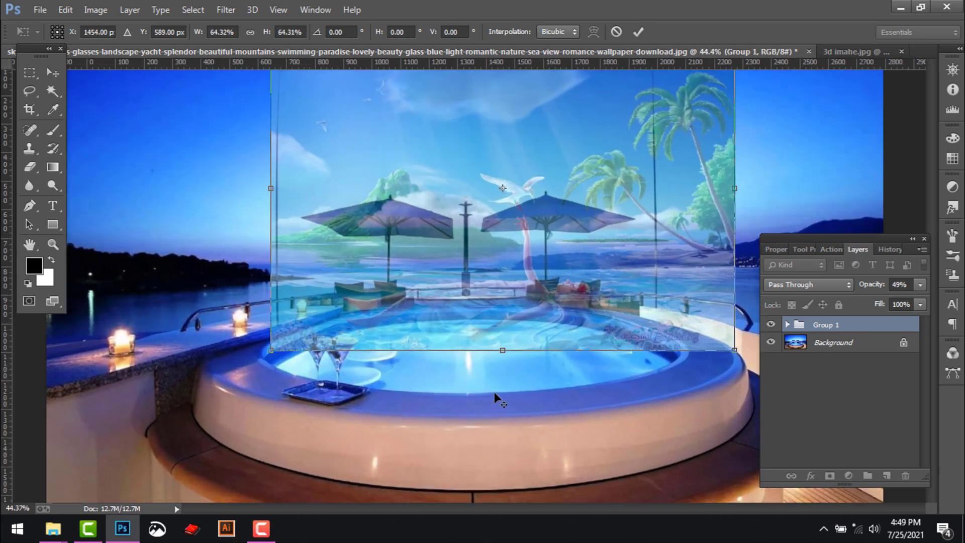
drag(501, 323, 508, 354)
scroll(596, 312, down, 2)
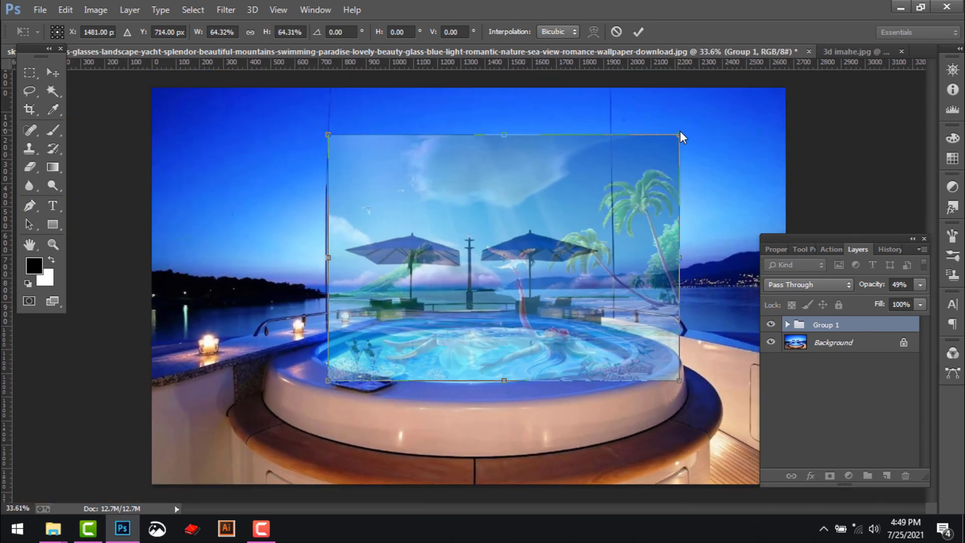
Step: Shrink Group 1 further, fit the woman inside the pool's water area and apply the transform
drag(676, 135, 639, 166)
scroll(490, 343, up, 6)
drag(458, 306, 487, 345)
key(Return)
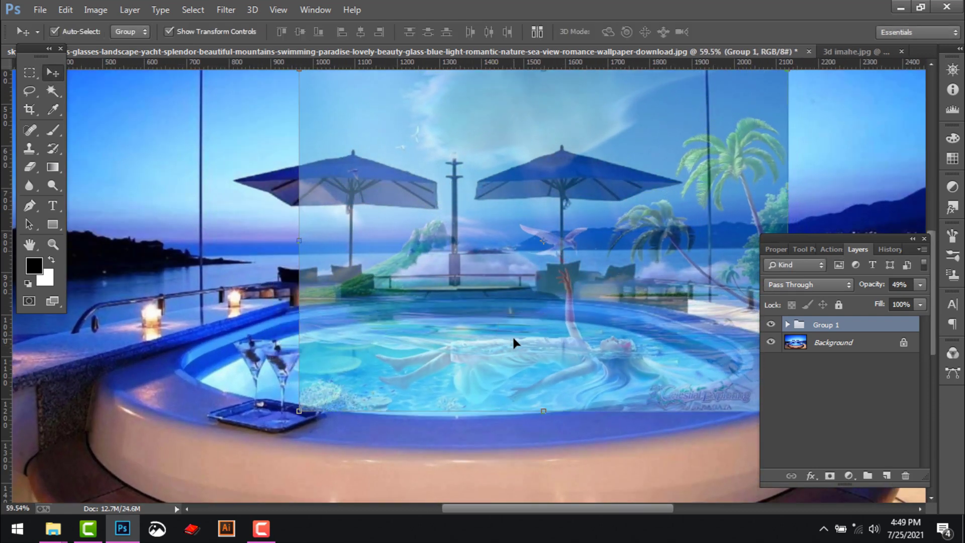
drag(581, 355, 468, 348)
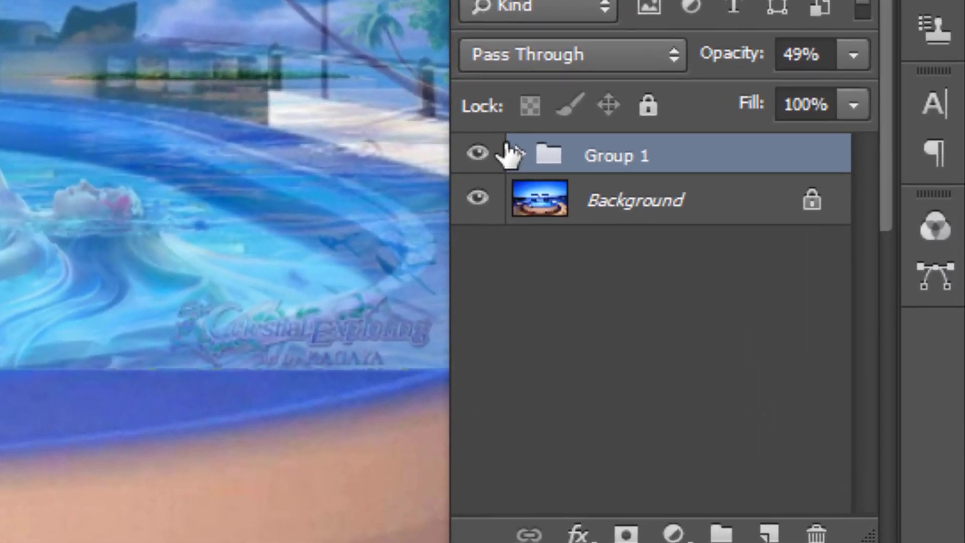
Step: Hide Group 1, trace the pool's water on a Background copy with the Pen tool, and copy the selected area to a new layer
click(477, 153)
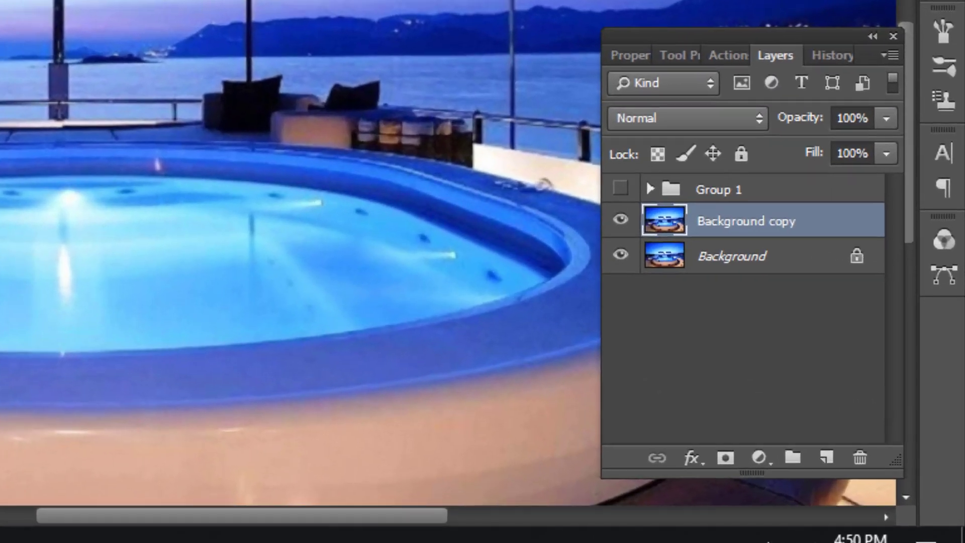
drag(331, 293, 496, 327)
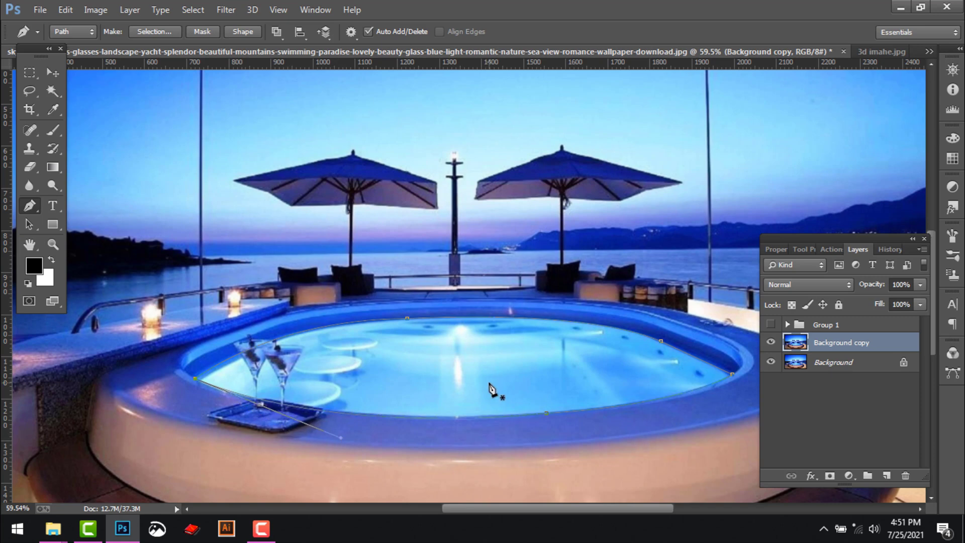
key(ctrl+Return)
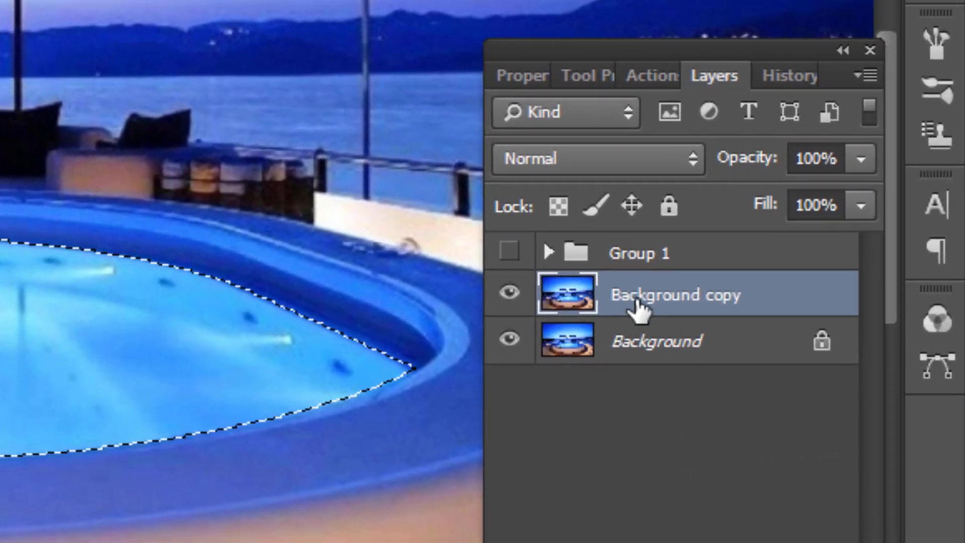
key(ctrl+j)
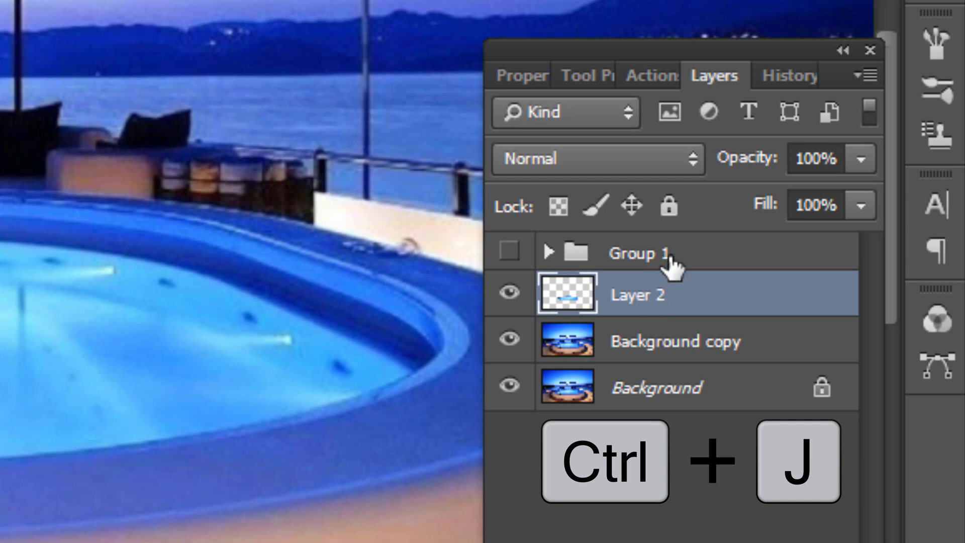
Step: Show Group 1 again and ungroup its layers
click(508, 254)
click(665, 255)
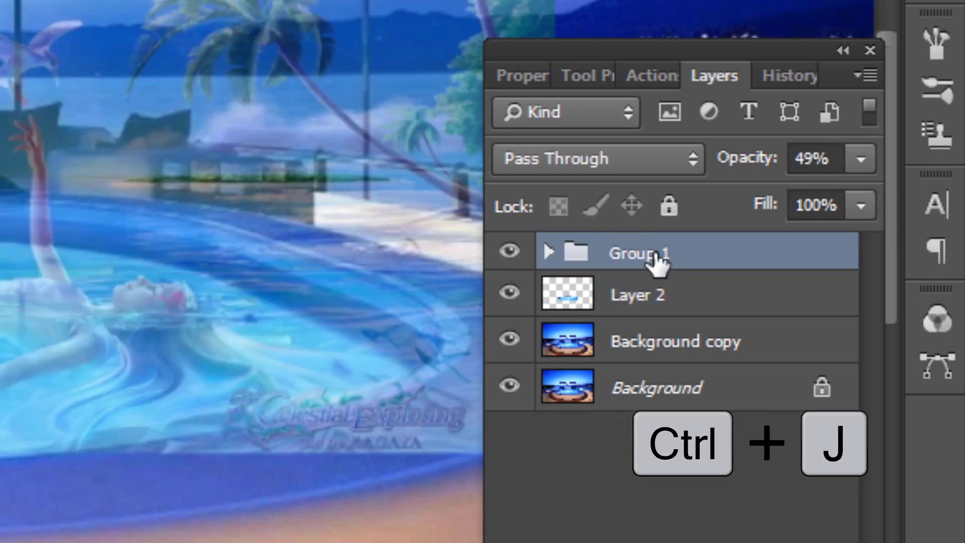
right_click(658, 260)
click(416, 3)
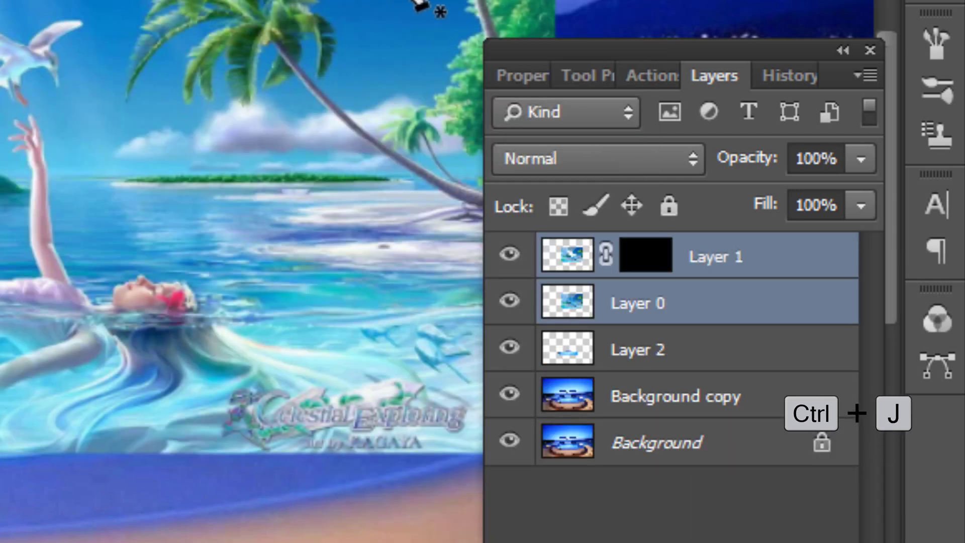
Step: Clip Layer 0 to Layer 2 with a clipping mask so the island image shows only inside the pool water
click(670, 355)
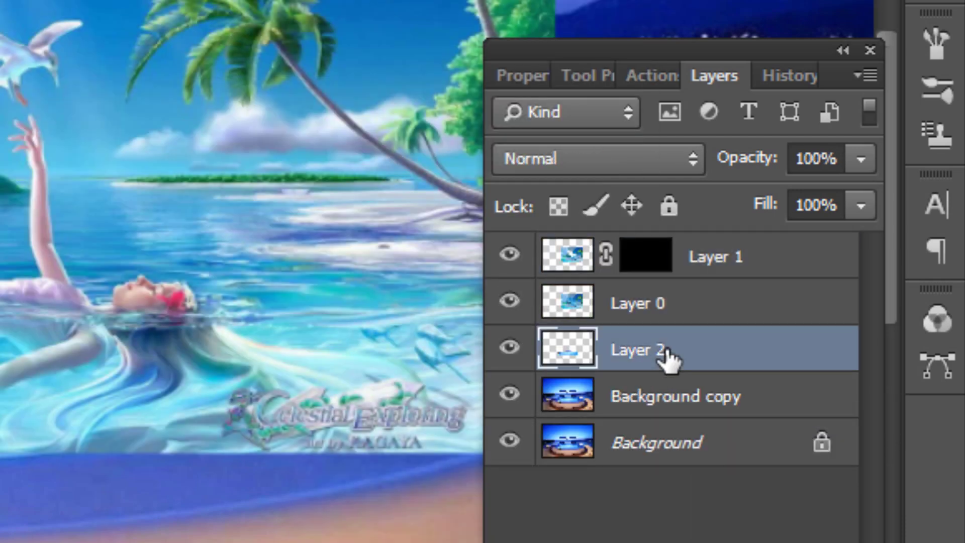
click(669, 313)
right_click(659, 308)
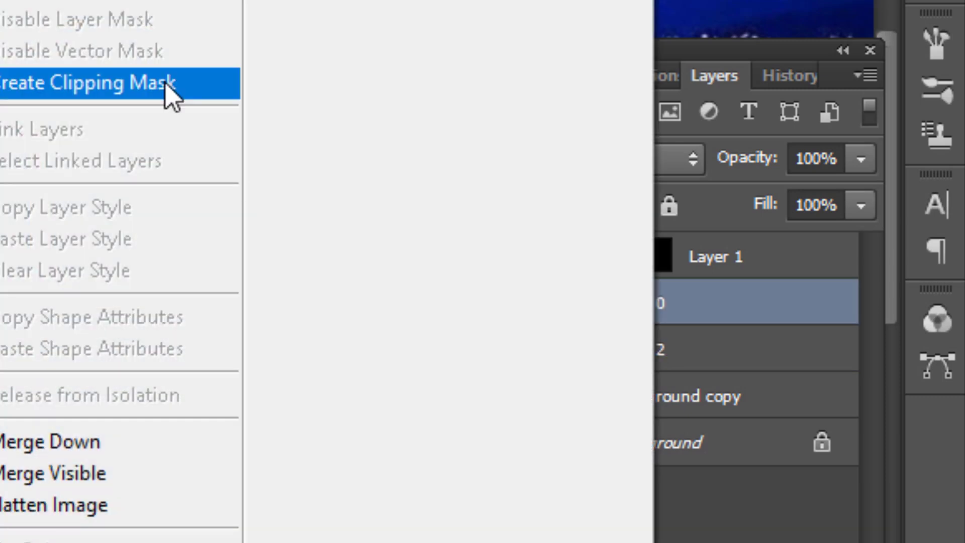
click(169, 91)
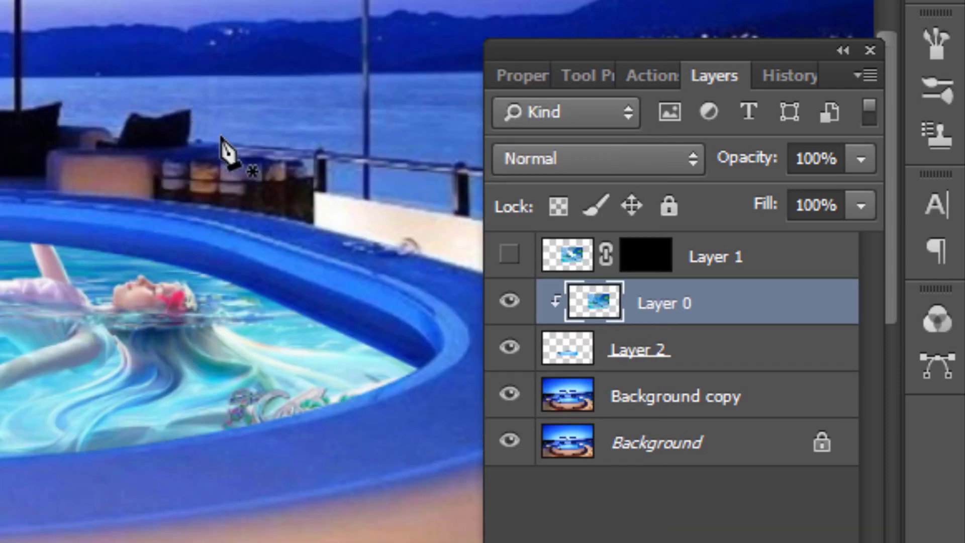
Step: Select Layer 1 and make it visible so the bird and raised arm extend above the pool
click(568, 257)
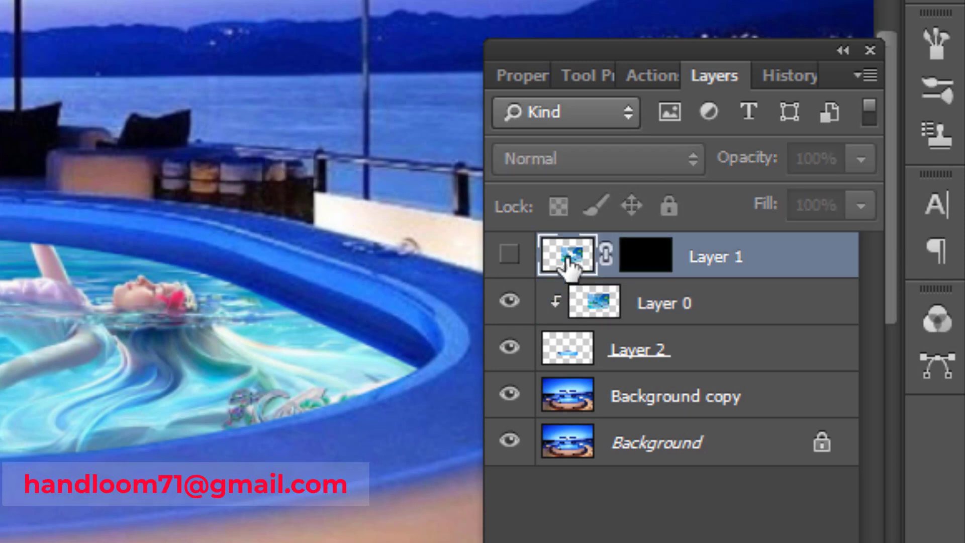
click(508, 254)
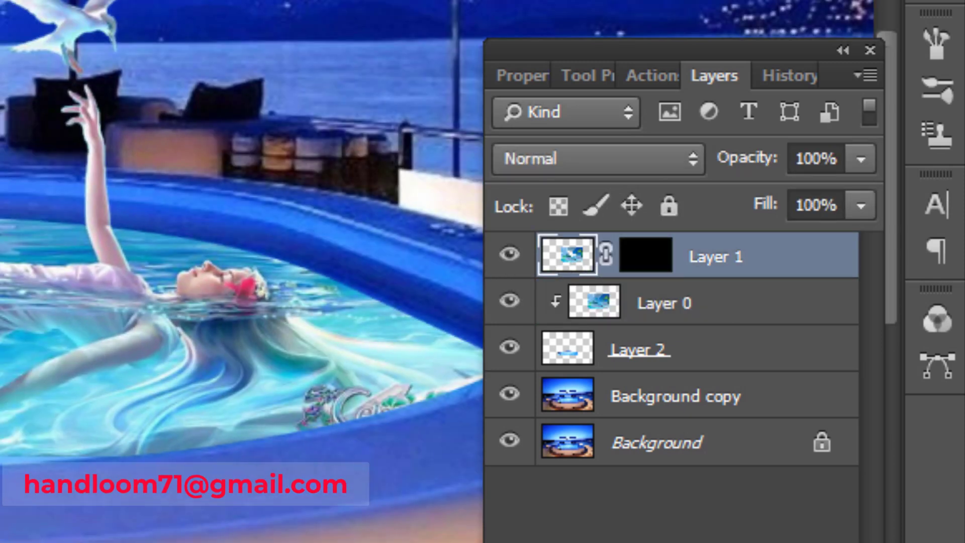
scroll(241, 271, up, 4)
scroll(241, 271, down, 3)
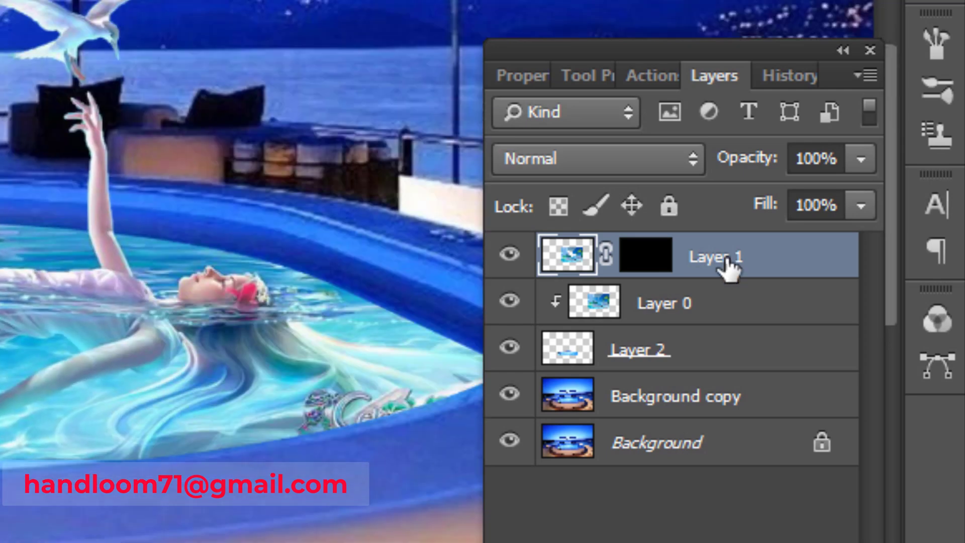
Step: Add a layer mask to Layer 0 and soften its hard edge beside the cocktail glasses with a black 50 px brush
click(616, 304)
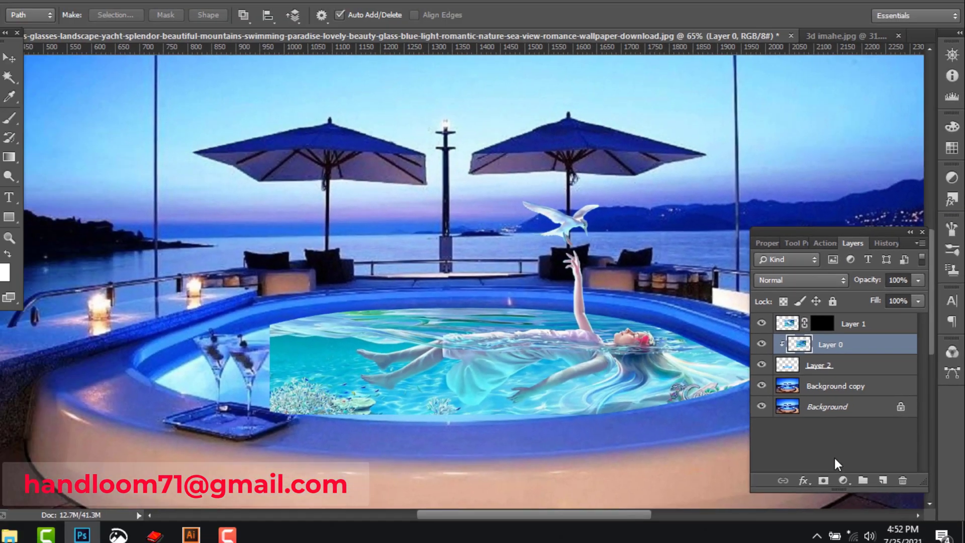
click(823, 480)
scroll(283, 367, up, 5)
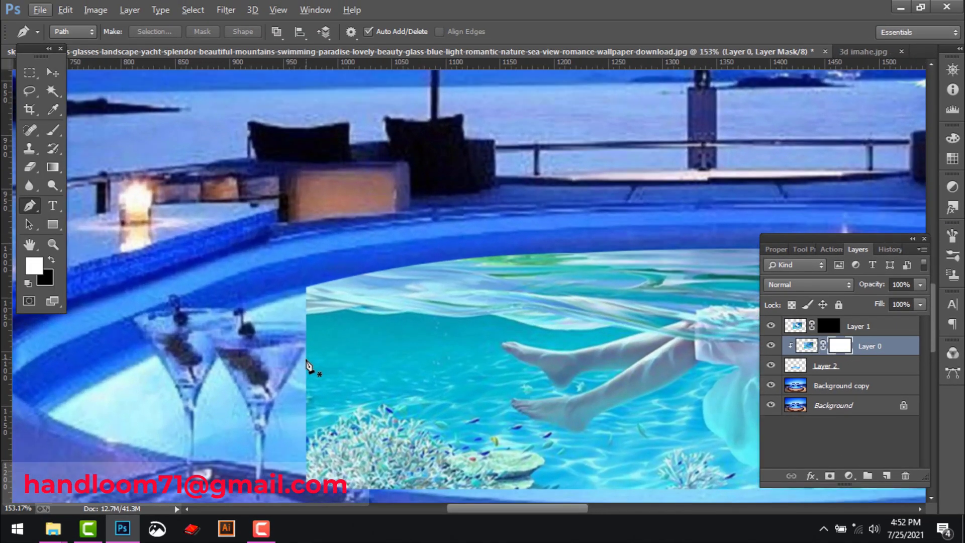
key(b)
right_click(306, 322)
key(Escape)
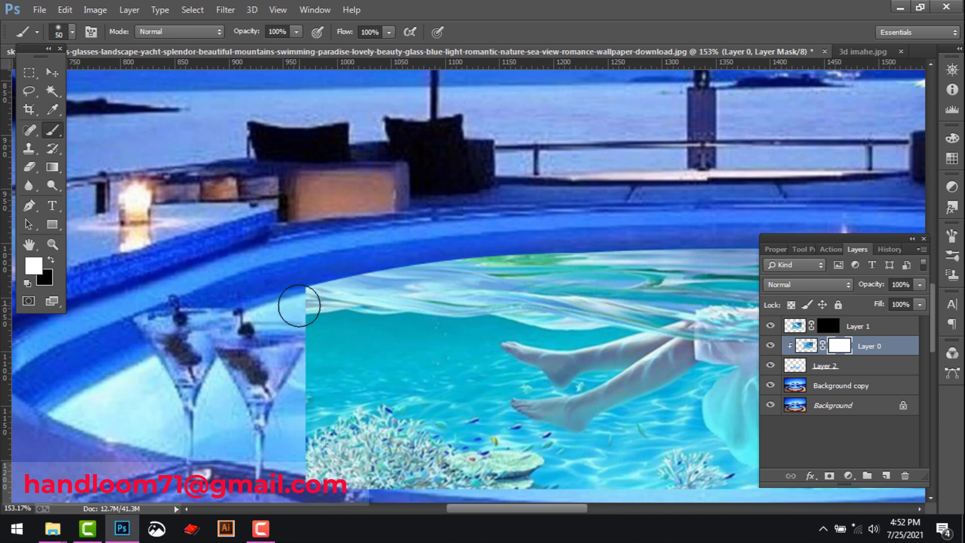
mouse_move(299, 319)
mouse_down()
mouse_move(300, 454)
mouse_move(280, 454)
mouse_up()
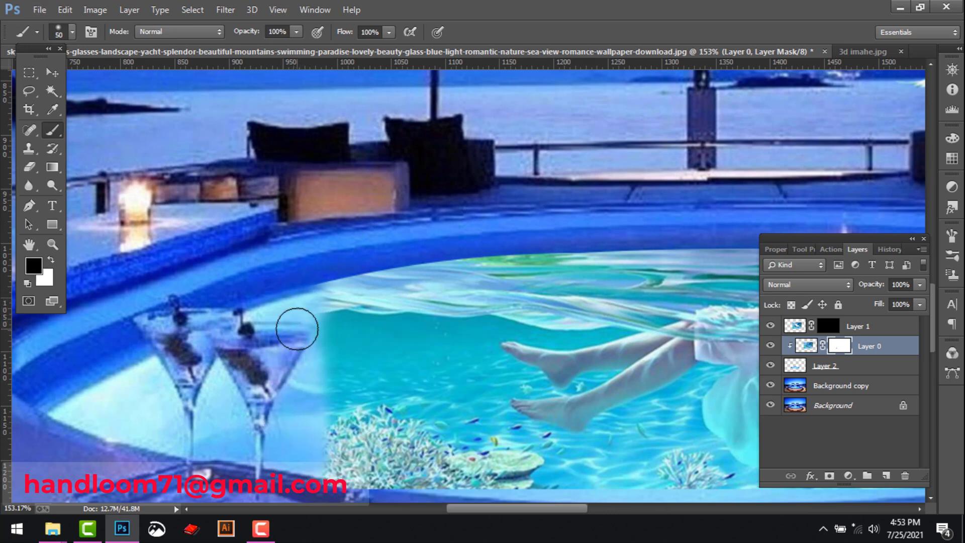
scroll(462, 317, down, 5)
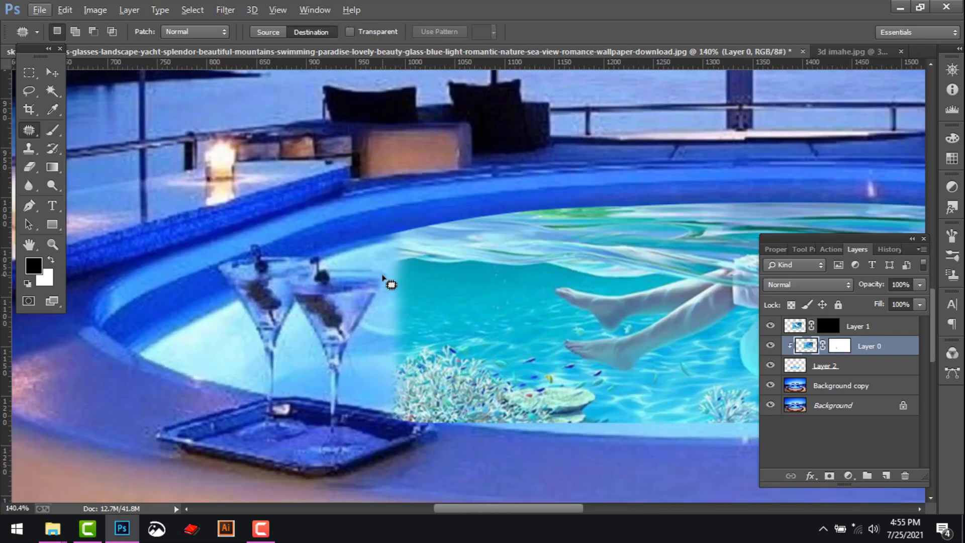
Step: Paint black on Layer 0's mask to remove the coral and blend the water around the woman's feet and dress into the pool
key(b)
click(839, 346)
mouse_move(400, 278)
mouse_down()
mouse_move(410, 259)
mouse_move(404, 385)
mouse_move(451, 405)
mouse_move(402, 398)
mouse_move(476, 376)
mouse_move(549, 389)
mouse_move(418, 249)
mouse_move(453, 256)
mouse_move(539, 222)
mouse_move(474, 214)
mouse_move(517, 242)
mouse_up()
key(space)
drag(638, 354, 436, 324)
mouse_move(244, 276)
mouse_down()
mouse_move(304, 257)
mouse_move(346, 353)
mouse_up()
mouse_move(534, 392)
mouse_down()
mouse_move(415, 392)
mouse_move(503, 400)
mouse_move(522, 377)
mouse_move(346, 366)
mouse_move(303, 329)
mouse_up()
scroll(482, 320, down, 5)
scroll(487, 315, down, 2)
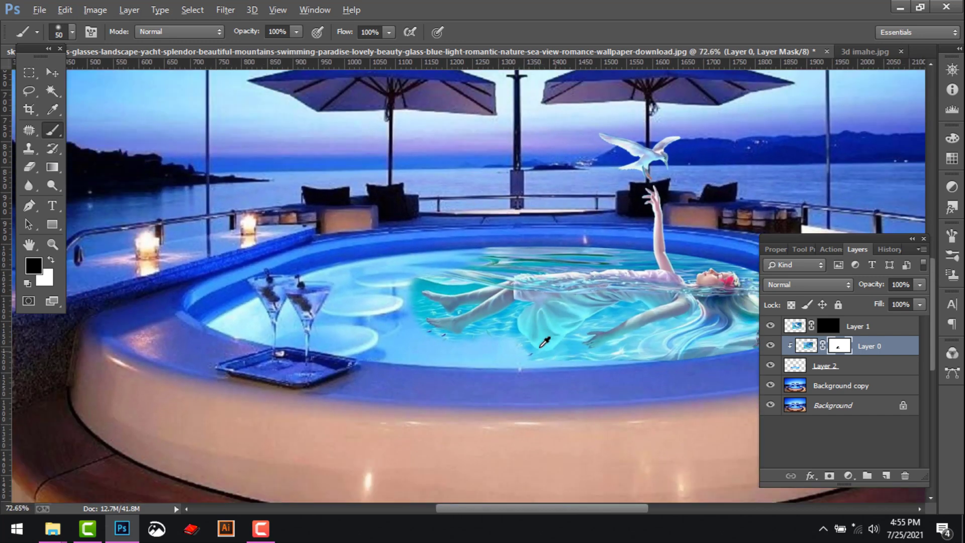
Step: Refine Layer 0's mask around the water behind the woman with a 35 px brush
scroll(571, 253, up, 5)
drag(537, 284, 363, 285)
key(bracketleft)
key(bracketleft)
key(bracketleft)
drag(536, 259, 360, 251)
key(x)
scroll(525, 307, down, 4)
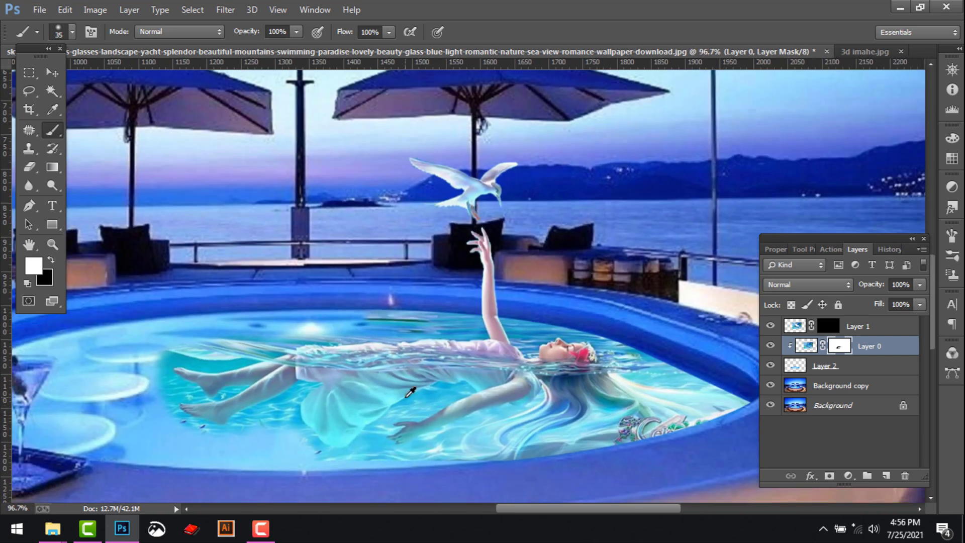
scroll(570, 402, up, 3)
scroll(575, 395, down, 4)
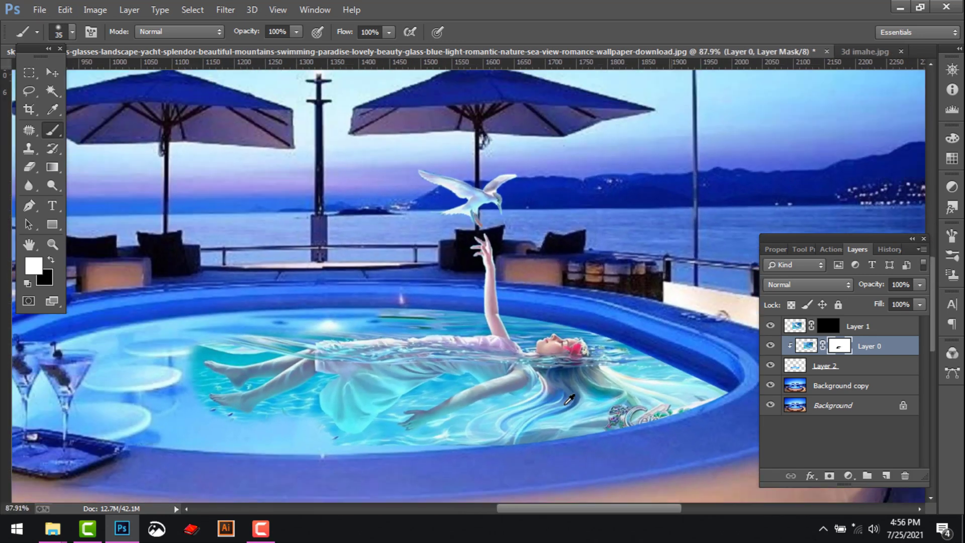
Step: Select the Background copy layer, put away the layer list and examine the blended woman and bird in the whole composite
click(52, 73)
scroll(743, 361, down, 1)
click(816, 187)
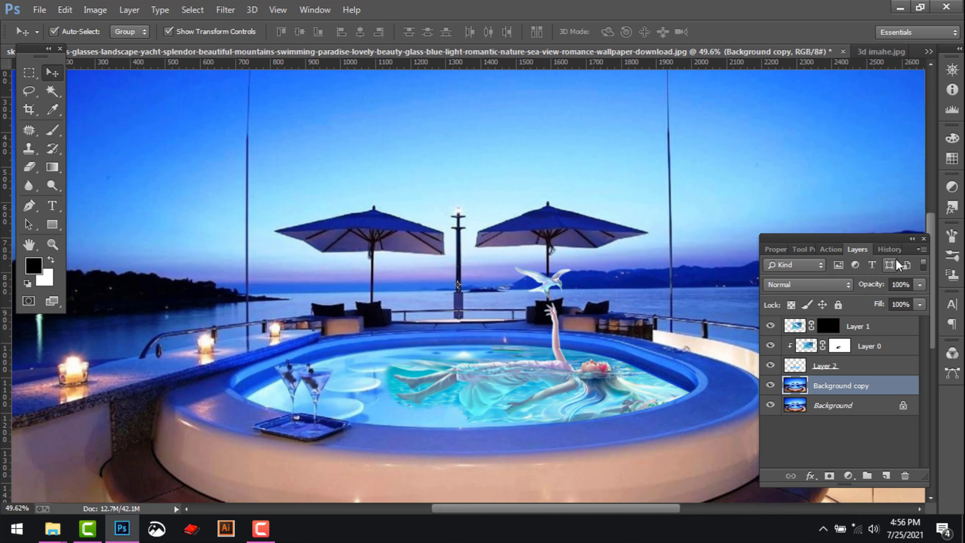
click(913, 246)
scroll(515, 355, down, 1)
scroll(525, 391, down, 2)
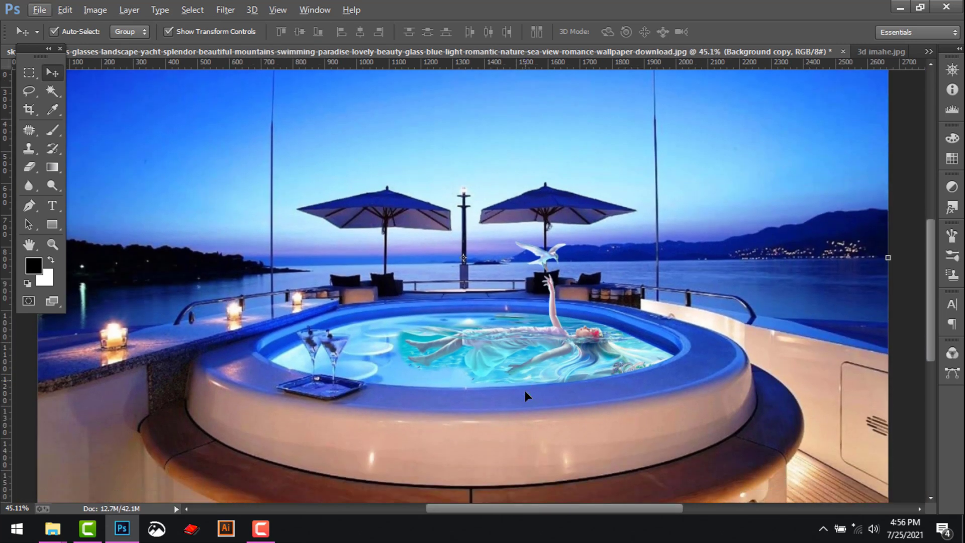
scroll(525, 396, up, 3)
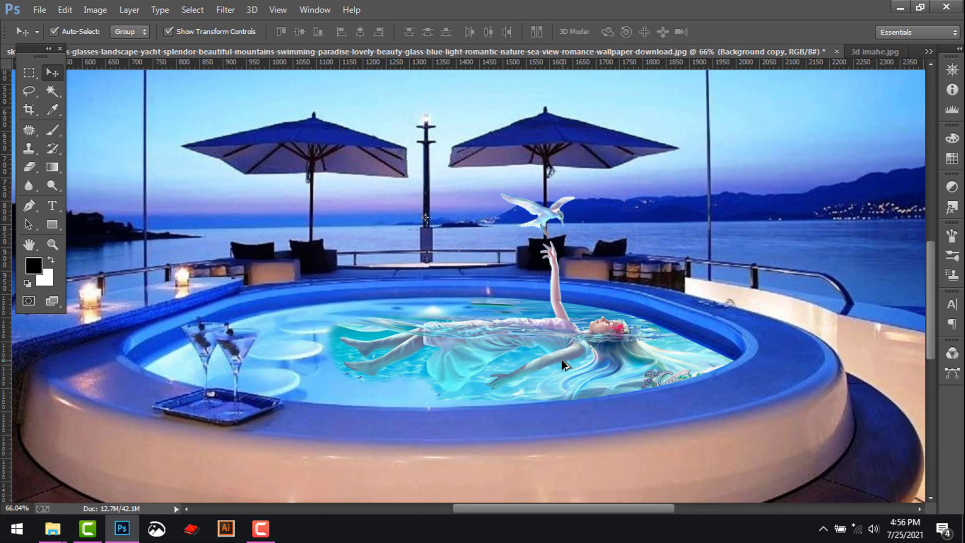
scroll(566, 363, down, 4)
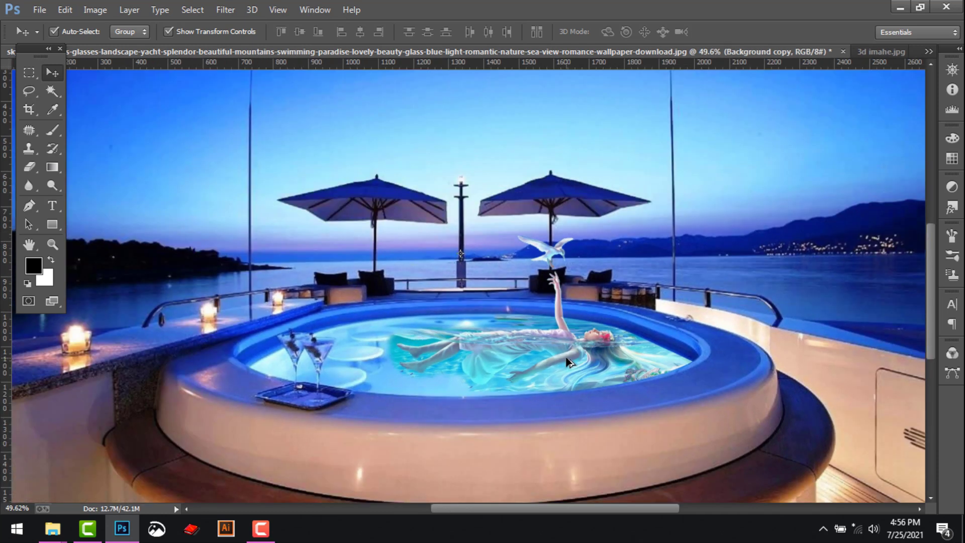
scroll(583, 344, down, 1)
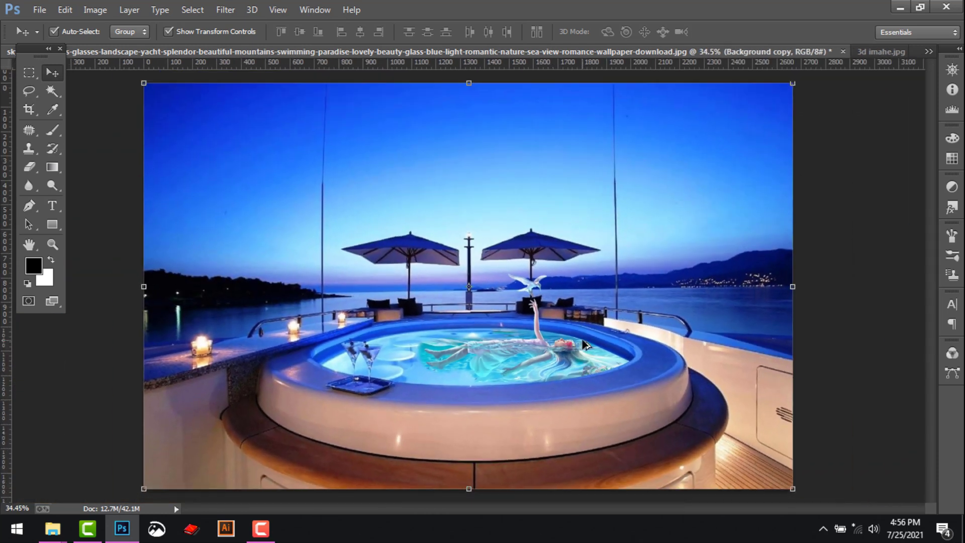